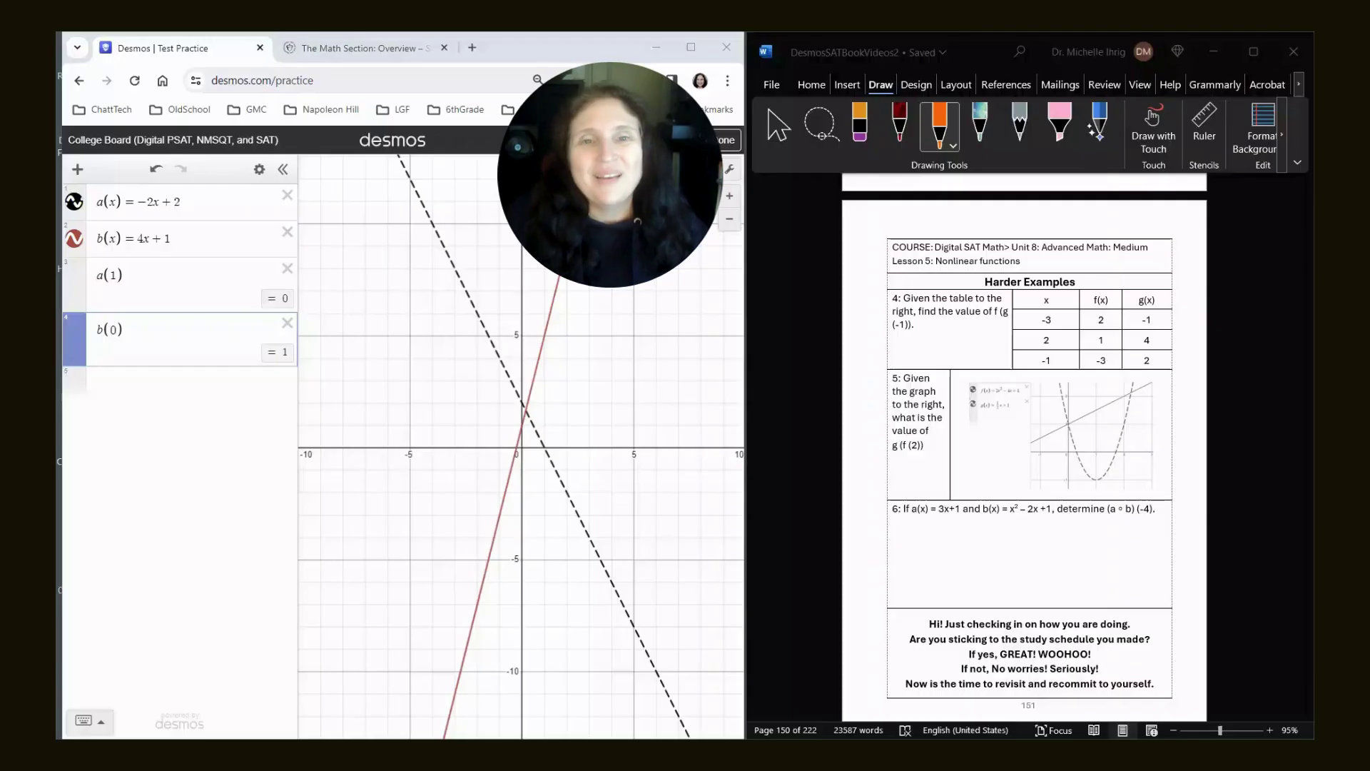
# Step: Reload desmos.com/practice to clear the old a(x) and b(x) work and return to the calculator choice screen
pyautogui.click(142, 82)
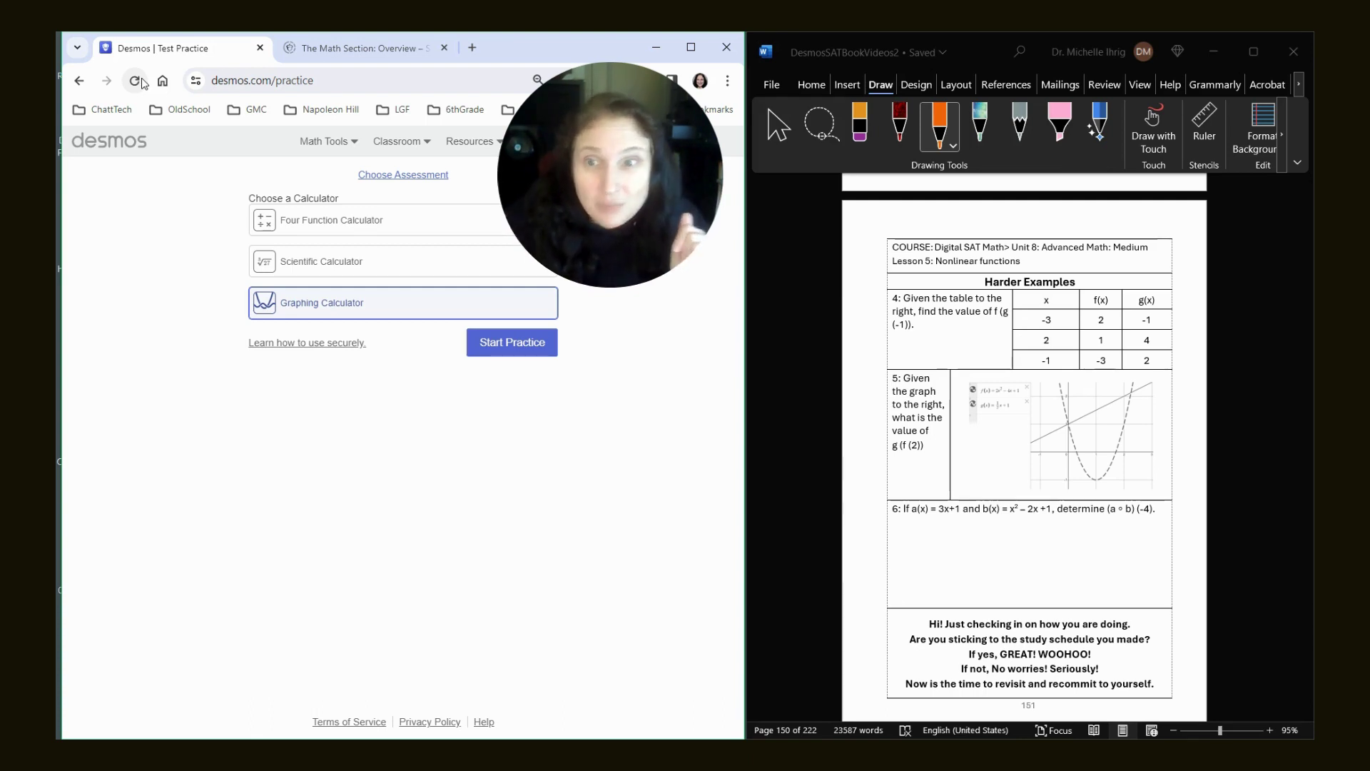
# Step: Start a College Board (Digital PSAT, NMSQT, and SAT) graphing calculator practice, then return to question 4 in Word
pyautogui.click(405, 176)
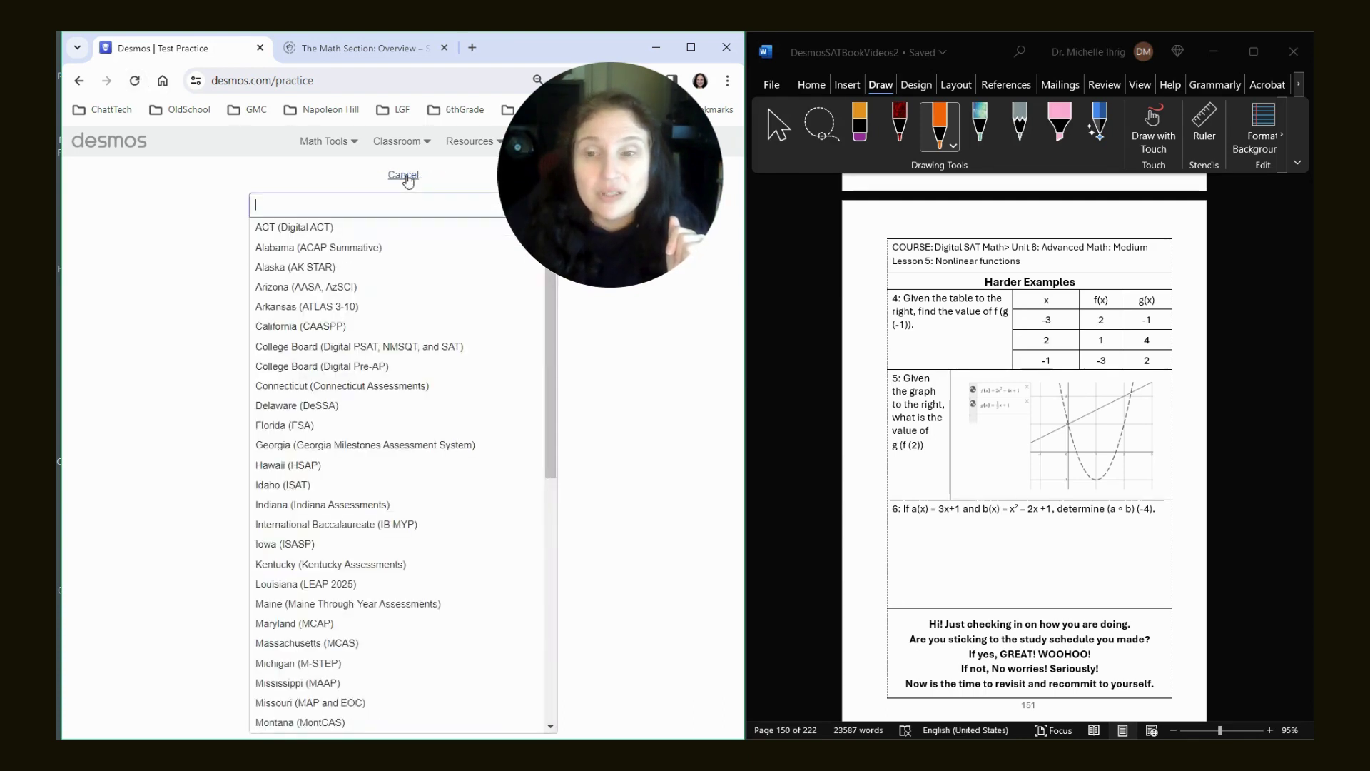
pyautogui.click(392, 346)
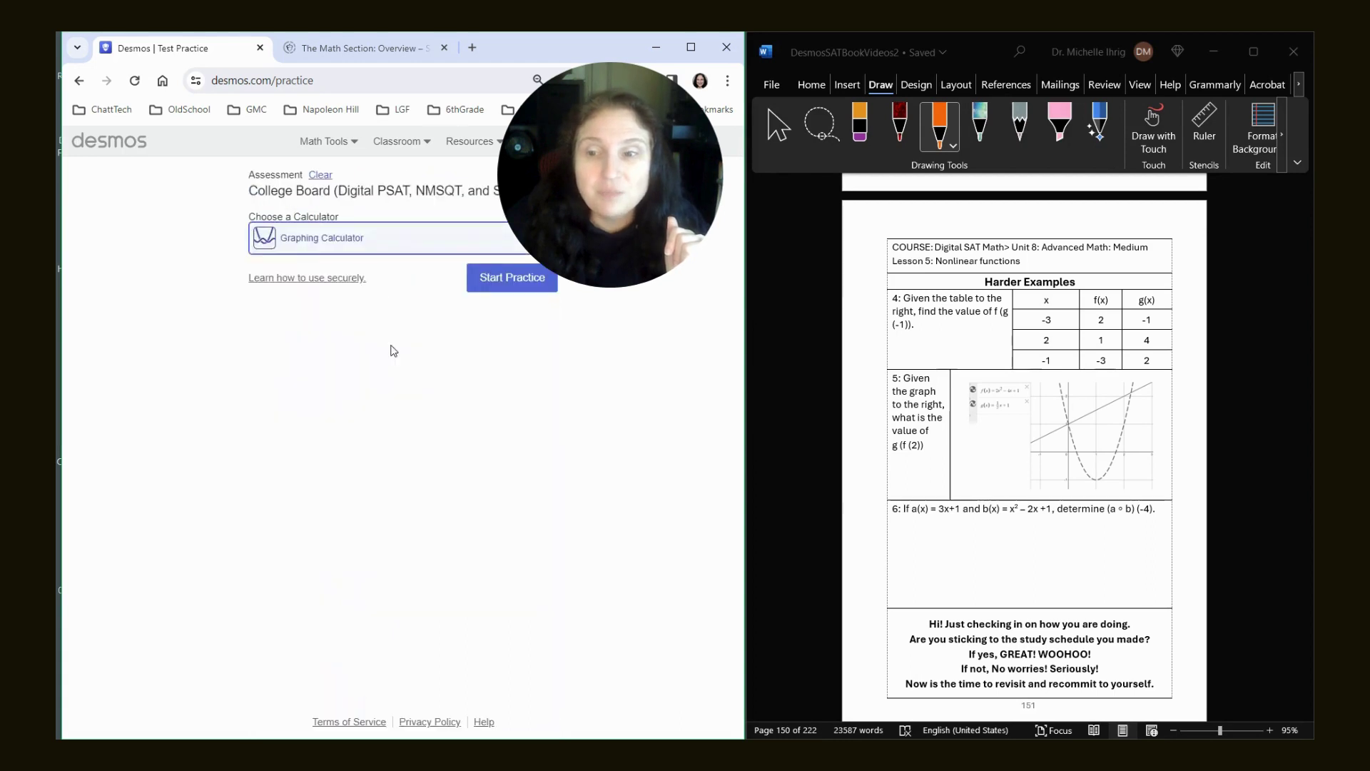
pyautogui.click(531, 284)
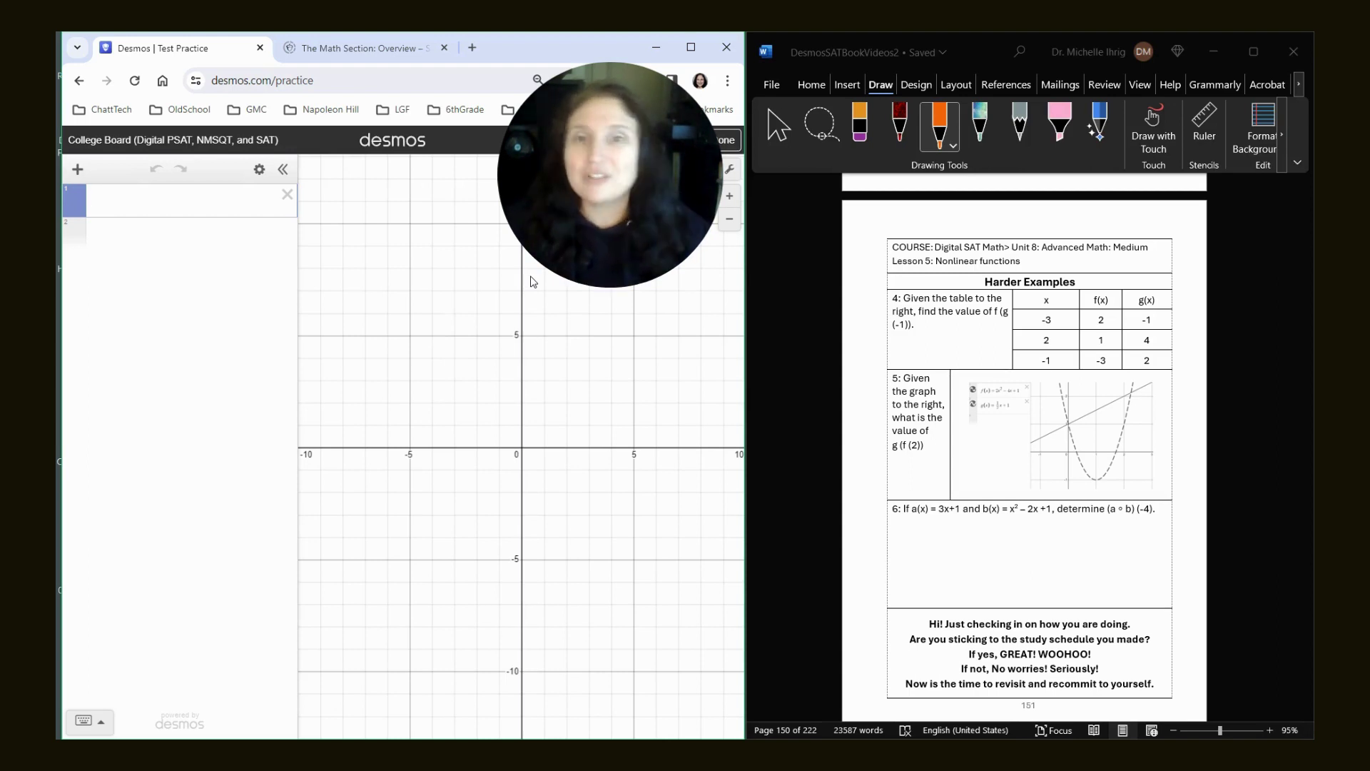
pyautogui.click(996, 312)
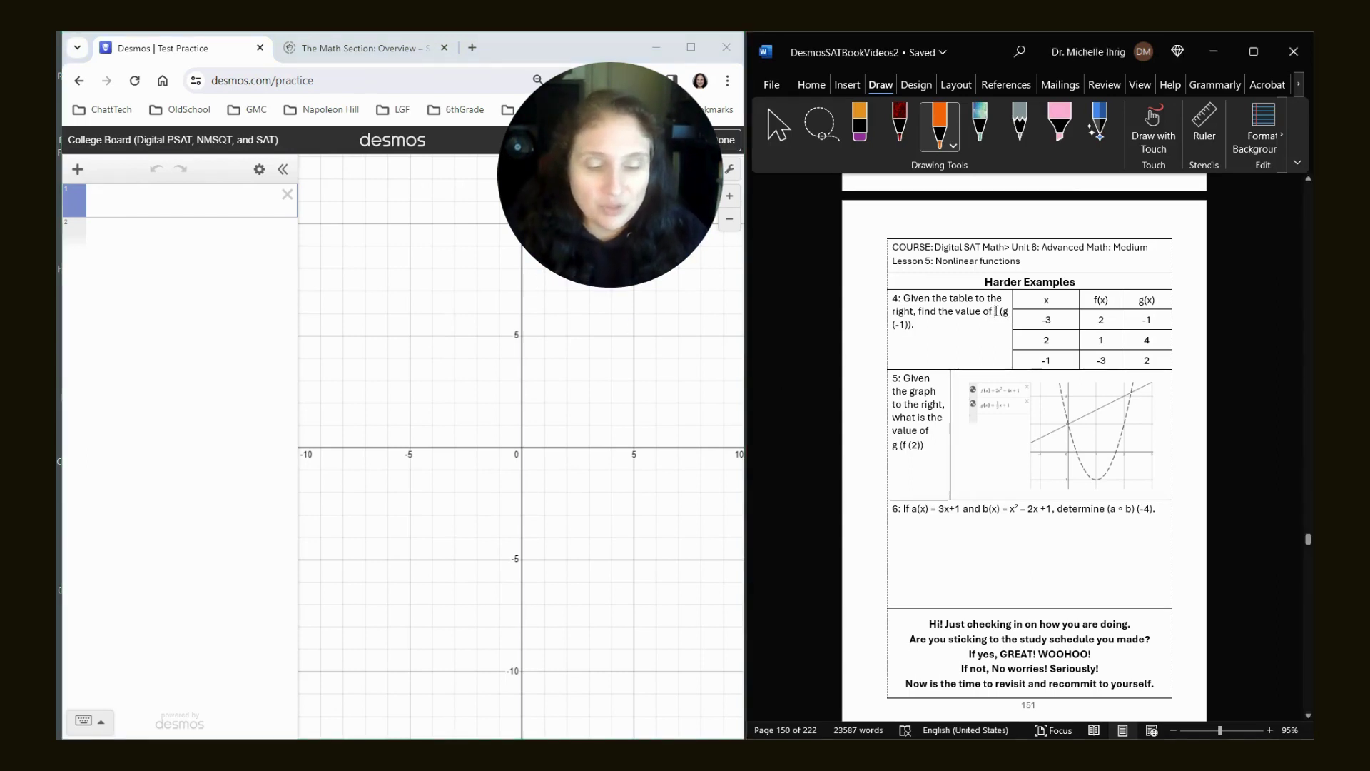
# Step: Move f (g (-1)) to its own line, trace -1 to g(x) in orange ink, and write f(2)
pyautogui.press('Return')
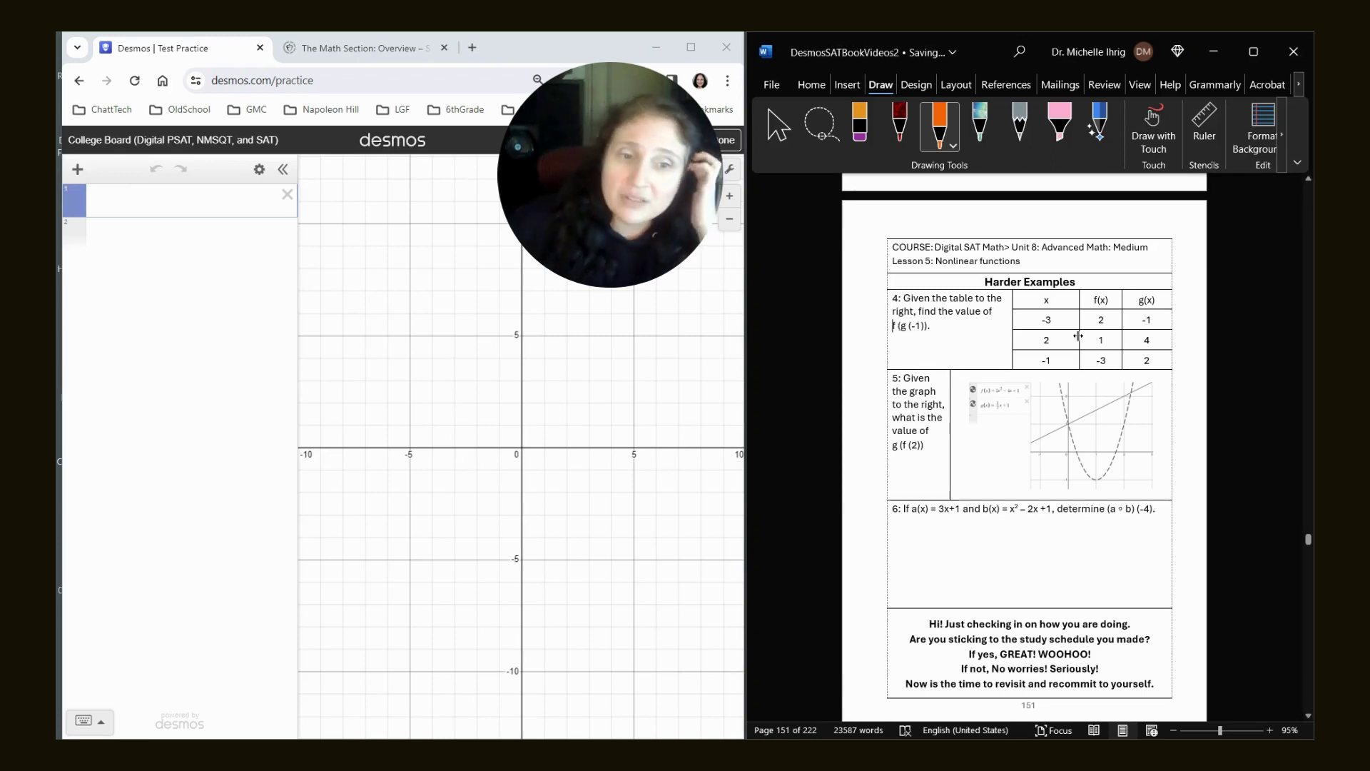
pyautogui.scroll(-1, 1078, 335)
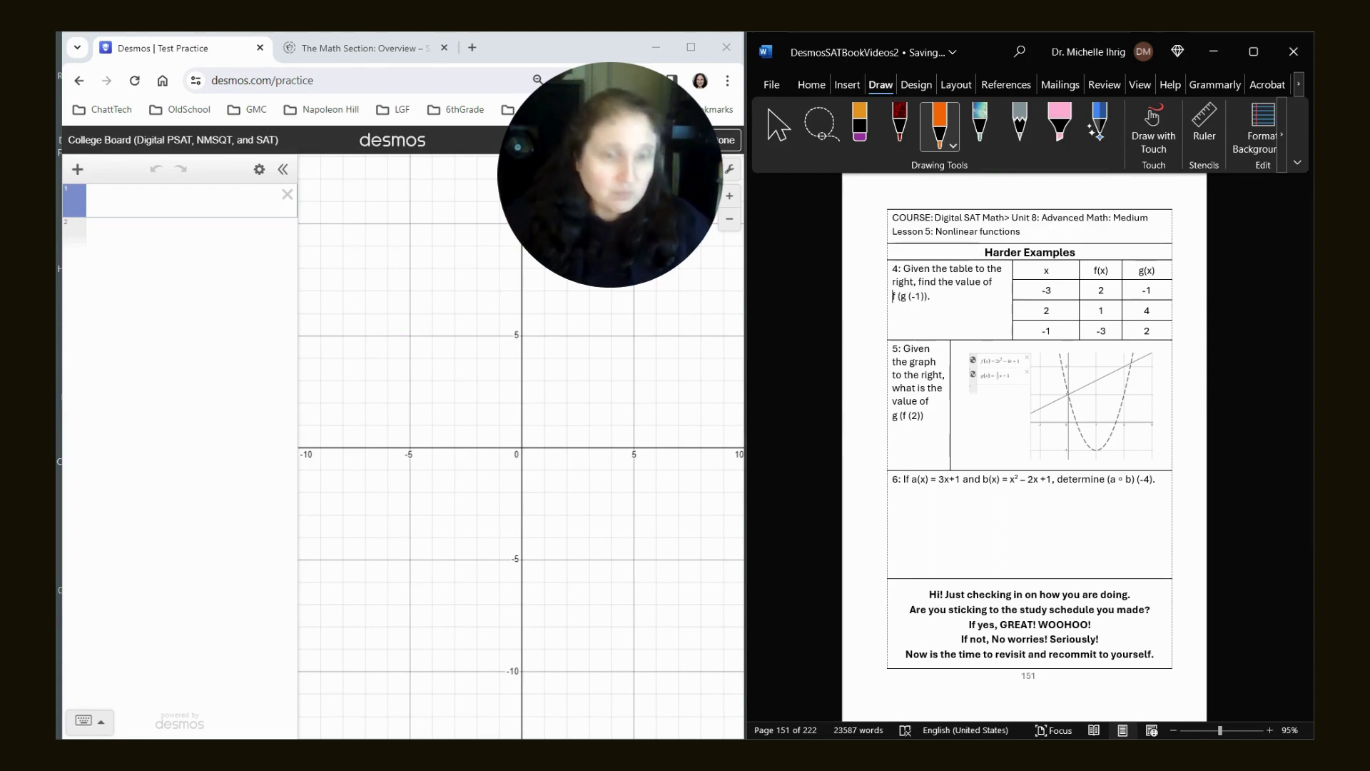
pyautogui.click(940, 127)
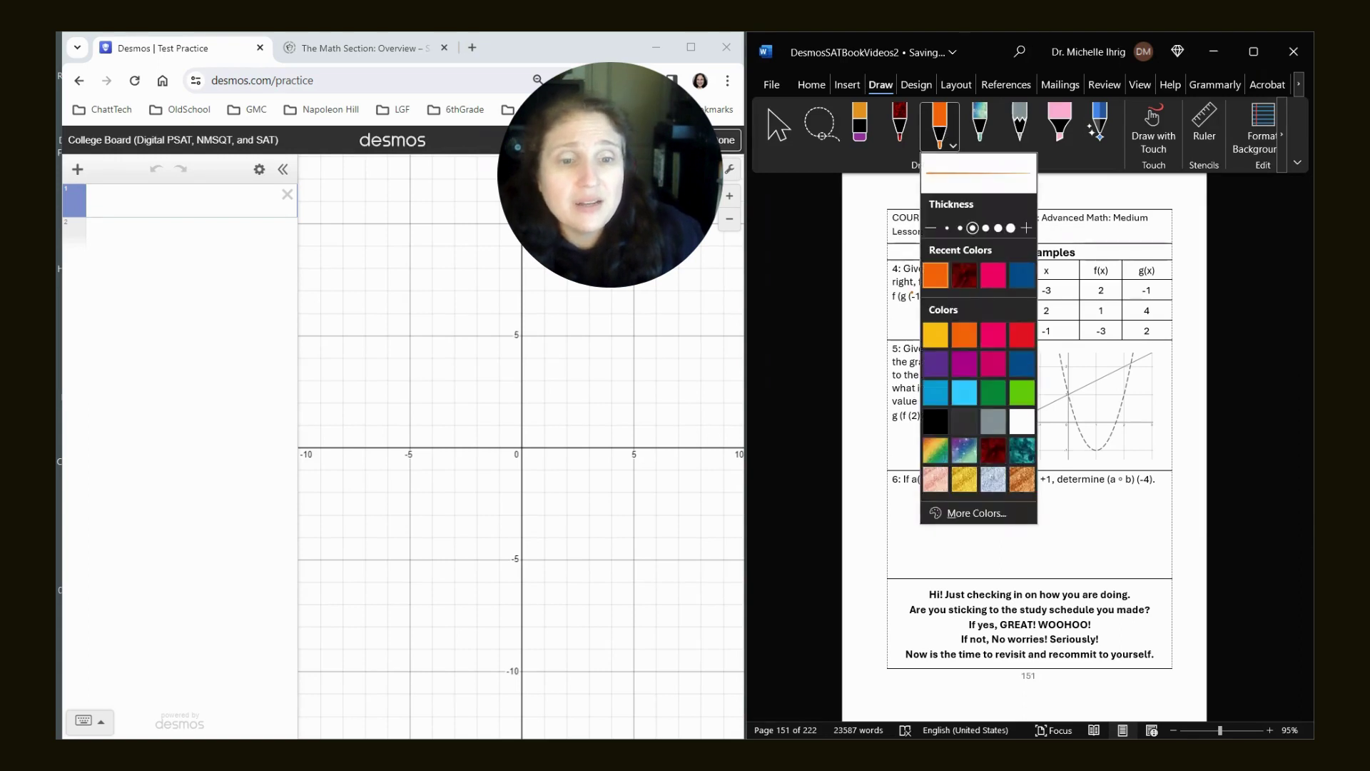
pyautogui.press('Escape')
pyautogui.moveTo(899, 299); pyautogui.dragTo(928, 302)
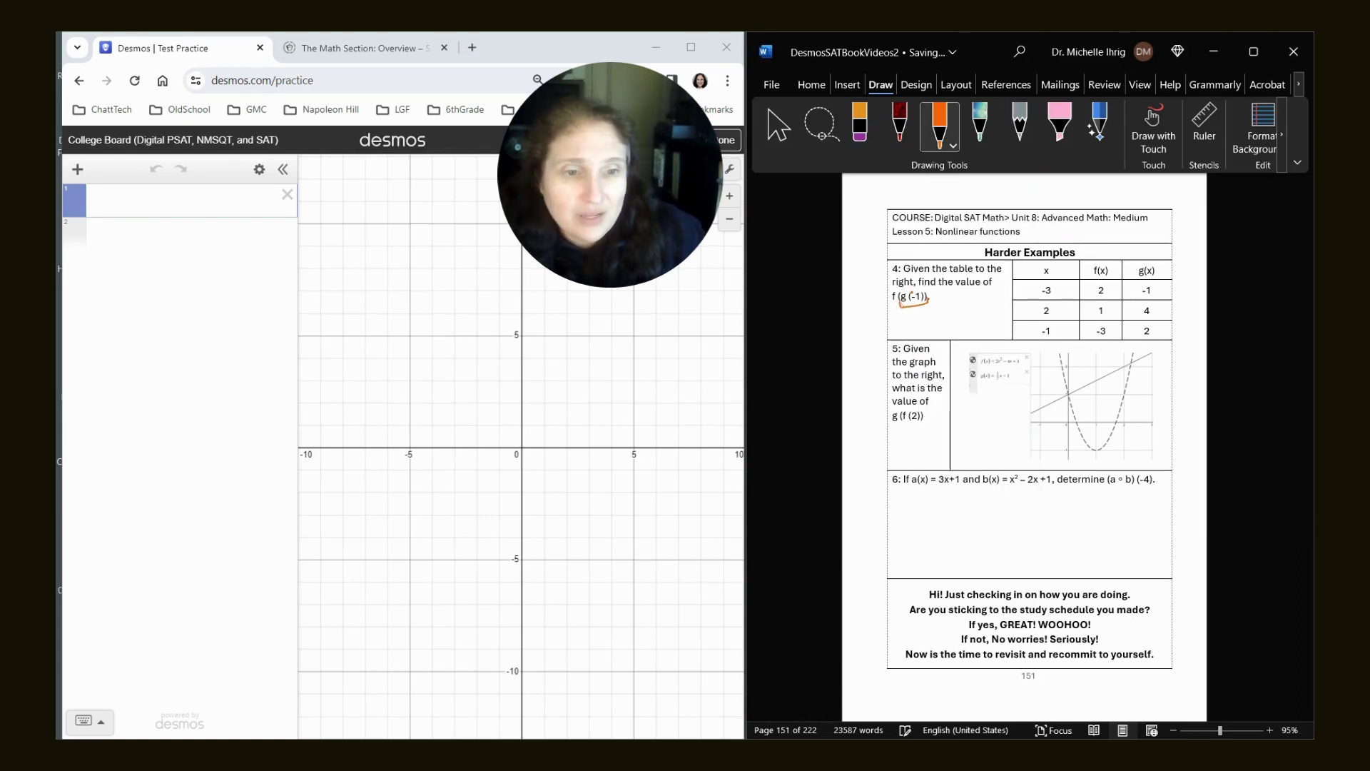
pyautogui.moveTo(1040, 323)
pyautogui.mouseDown()
pyautogui.moveTo(1055, 341)
pyautogui.moveTo(1058, 322)
pyautogui.mouseUp()
pyautogui.moveTo(1137, 282)
pyautogui.mouseDown()
pyautogui.moveTo(1162, 267)
pyautogui.moveTo(1134, 275)
pyautogui.mouseUp()
pyautogui.moveTo(1060, 332)
pyautogui.mouseDown()
pyautogui.moveTo(1126, 329)
pyautogui.moveTo(1142, 312)
pyautogui.moveTo(1141, 325)
pyautogui.mouseUp()
pyautogui.moveTo(907, 313); pyautogui.dragTo(900, 331)
pyautogui.moveTo(898, 322); pyautogui.dragTo(922, 327)
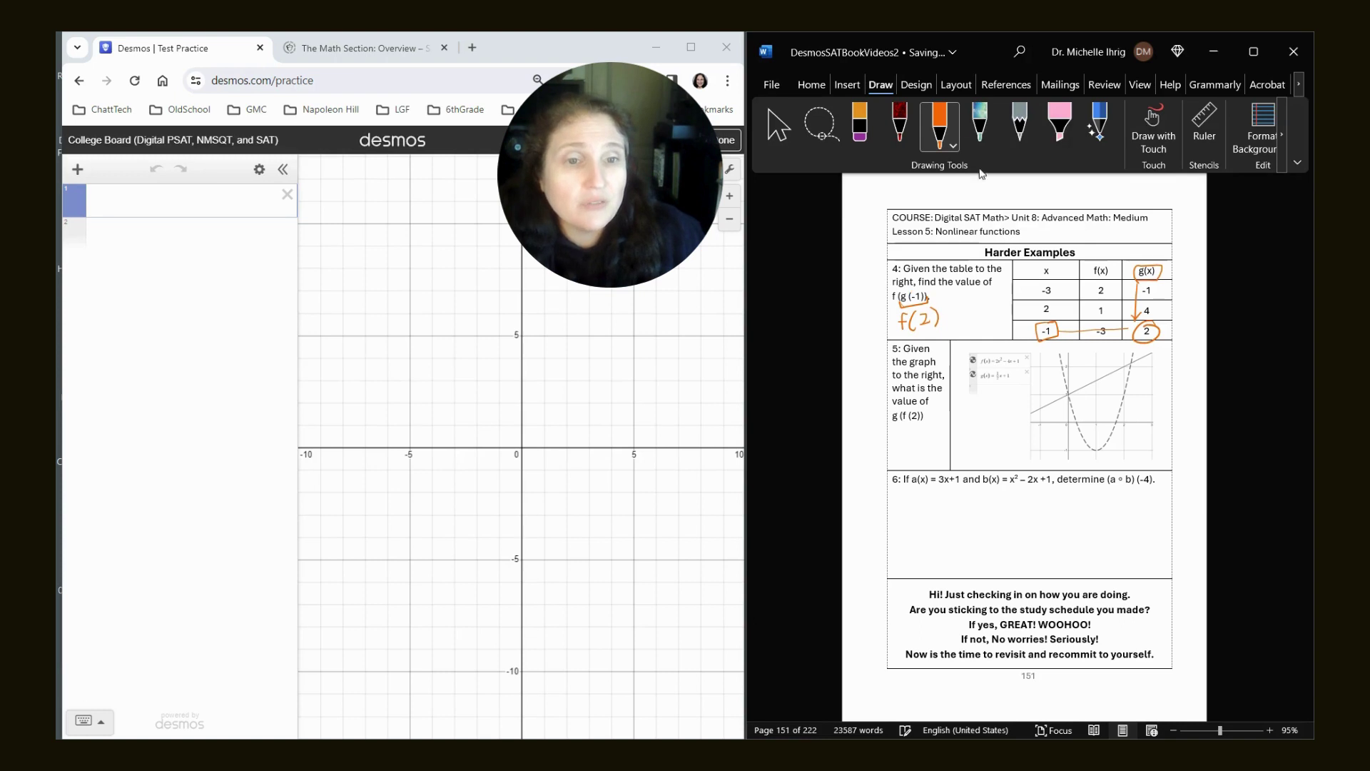
# Step: In dark red ink, trace x = 2 to the f(x) column and write the circled answer 1
pyautogui.click(903, 130)
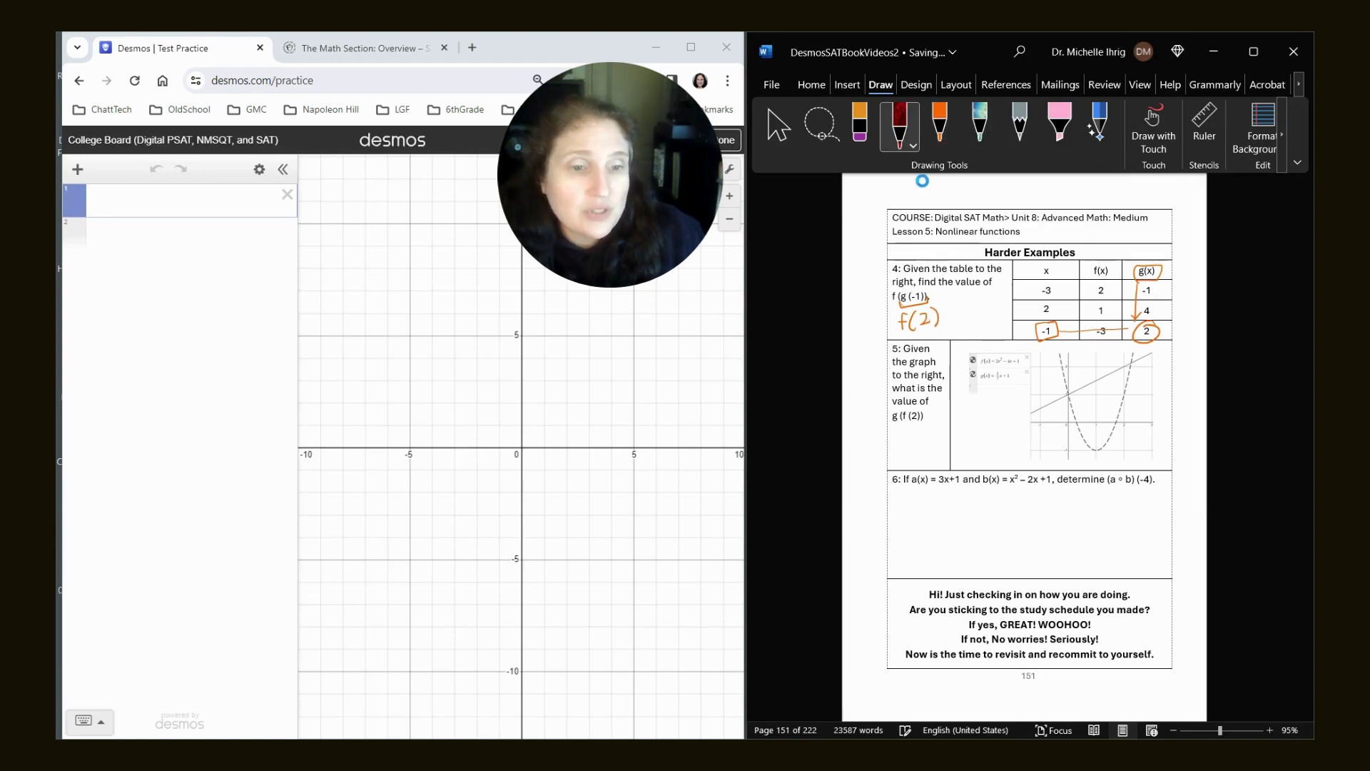
pyautogui.moveTo(1050, 299)
pyautogui.mouseDown()
pyautogui.moveTo(1034, 304)
pyautogui.moveTo(1039, 318)
pyautogui.moveTo(1059, 315)
pyautogui.moveTo(1054, 296)
pyautogui.mouseUp()
pyautogui.click(900, 127)
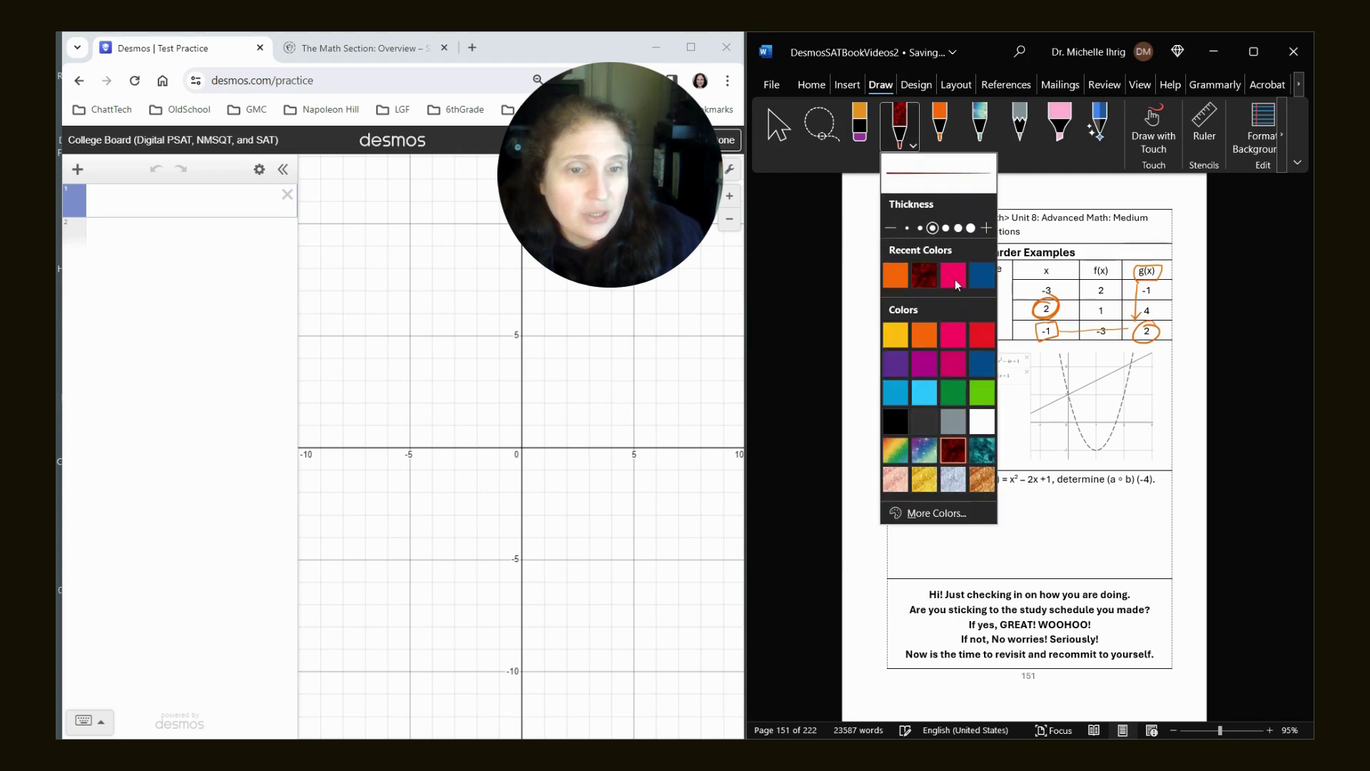
pyautogui.click(925, 276)
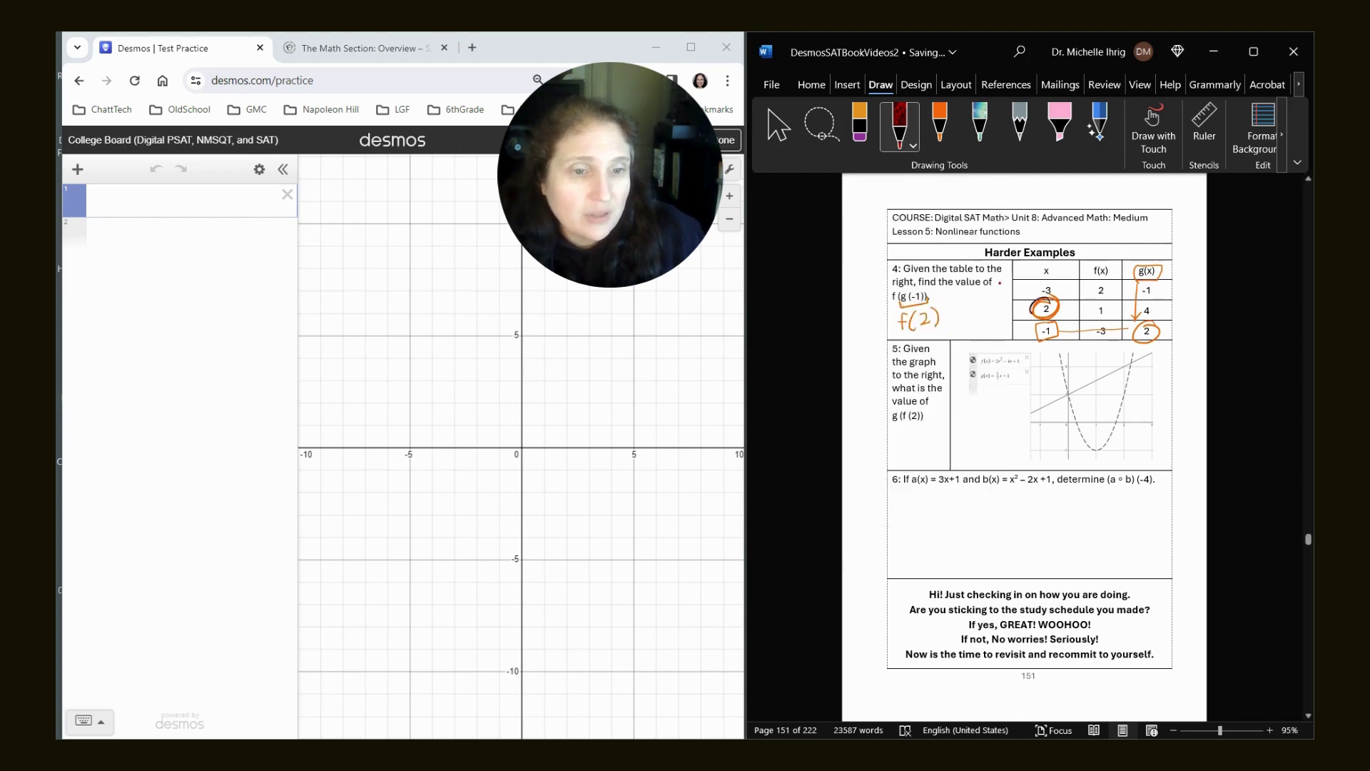
pyautogui.moveTo(1035, 307); pyautogui.dragTo(1062, 294)
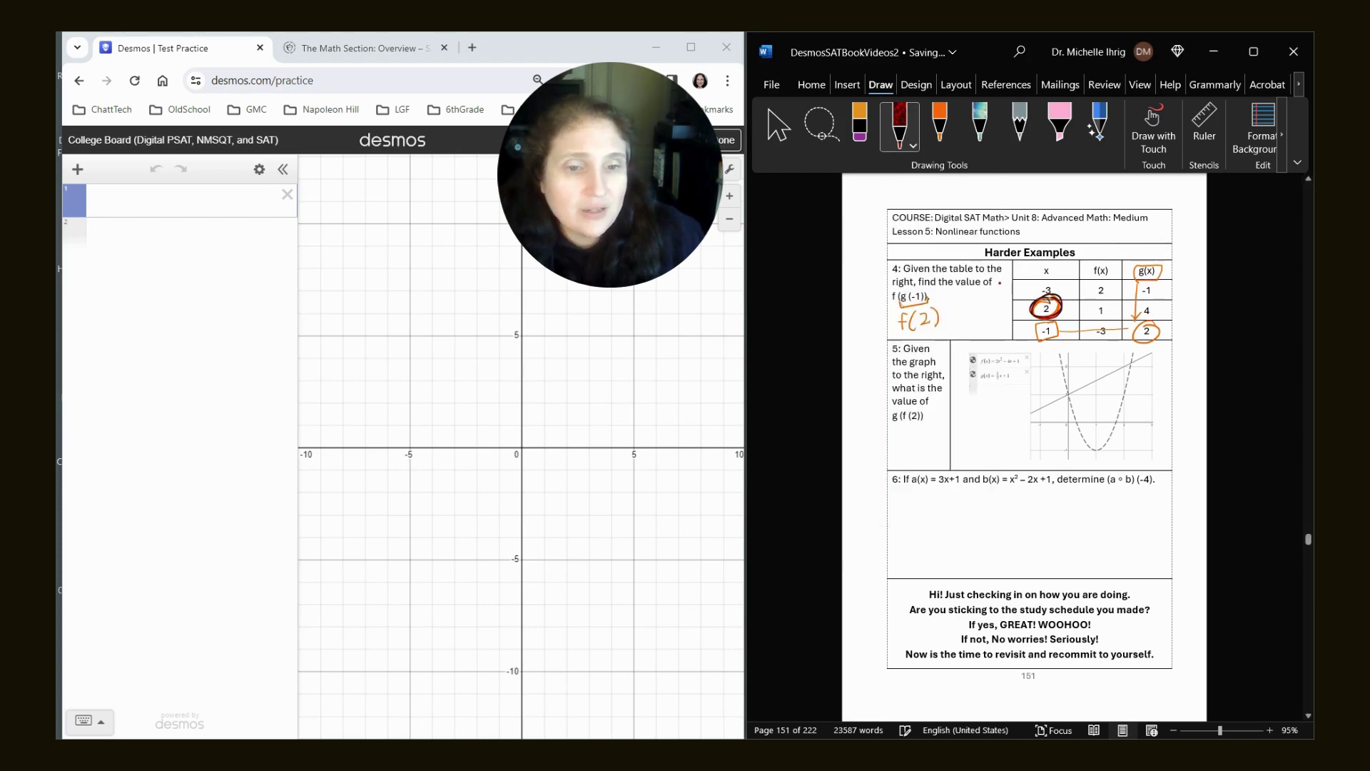
pyautogui.moveTo(901, 336); pyautogui.dragTo(915, 330)
pyautogui.moveTo(1106, 260)
pyautogui.mouseDown()
pyautogui.moveTo(1117, 279)
pyautogui.moveTo(1094, 263)
pyautogui.moveTo(1089, 316)
pyautogui.moveTo(1117, 301)
pyautogui.moveTo(1090, 318)
pyautogui.mouseUp()
pyautogui.moveTo(974, 306); pyautogui.dragTo(976, 323)
pyautogui.moveTo(987, 285)
pyautogui.mouseDown()
pyautogui.moveTo(949, 319)
pyautogui.moveTo(1003, 317)
pyautogui.moveTo(993, 287)
pyautogui.mouseUp()
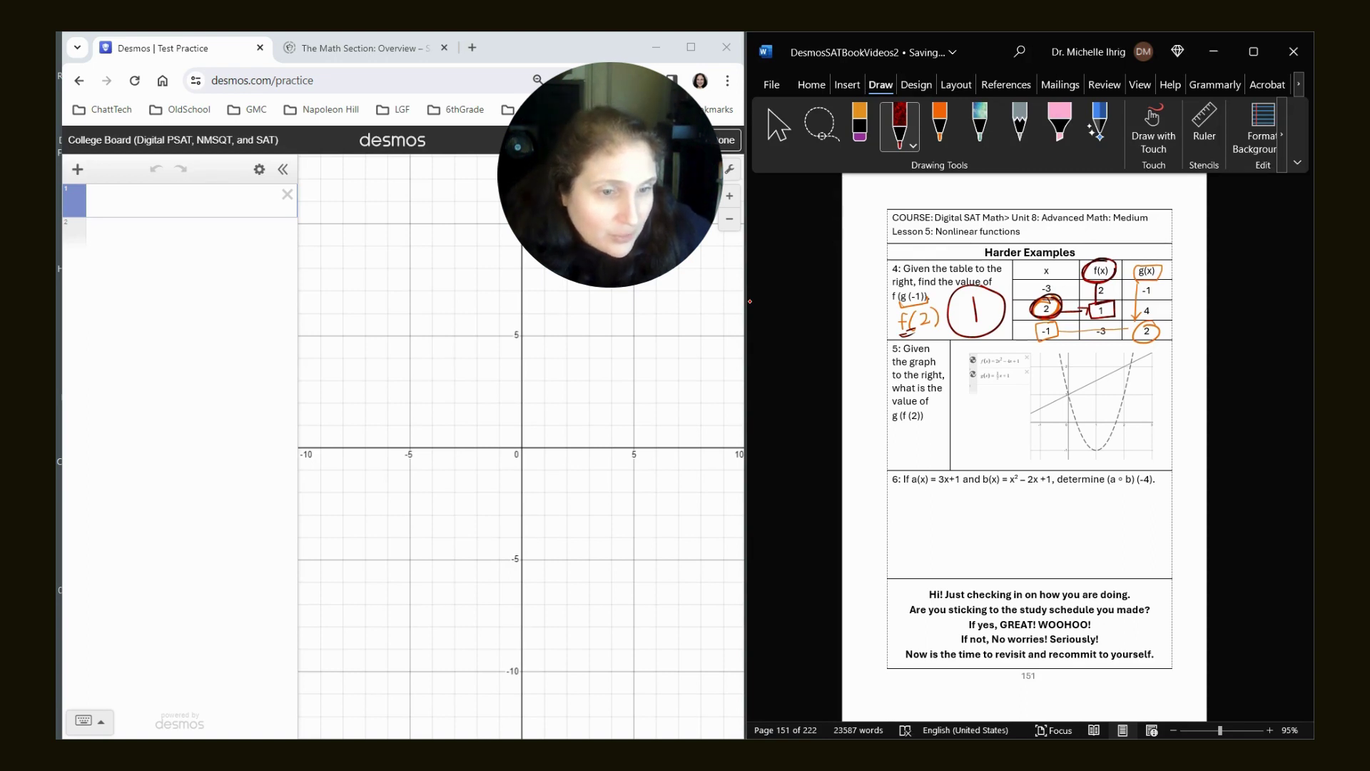
# Step: In red ink, box a point on question 5's graph and write f(2)=1 and g(1)= beneath it
pyautogui.moveTo(1124, 389); pyautogui.dragTo(1123, 401)
pyautogui.hotkey('ctrl', 'z')
pyautogui.hotkey('ctrl', 'z')
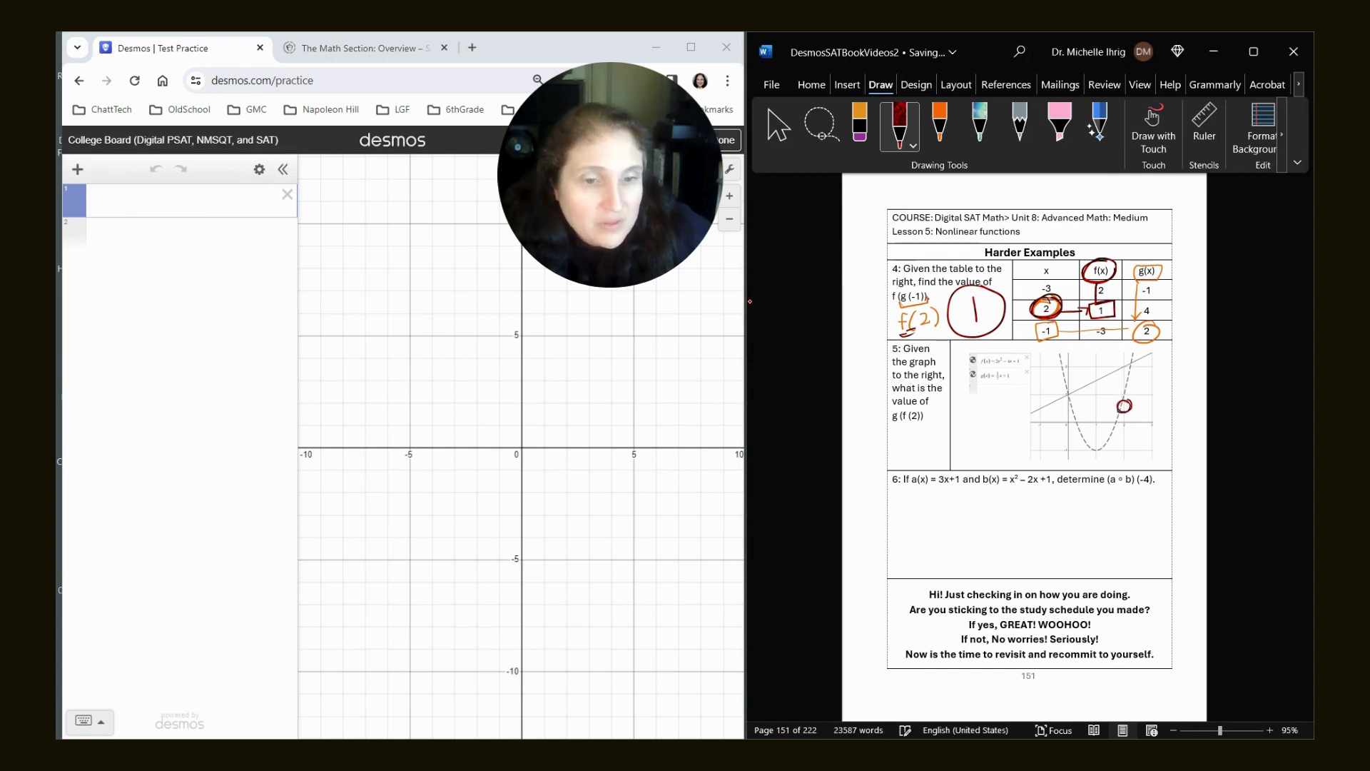
pyautogui.moveTo(962, 421)
pyautogui.mouseDown()
pyautogui.moveTo(972, 405)
pyautogui.moveTo(970, 432)
pyautogui.mouseUp()
pyautogui.moveTo(897, 439)
pyautogui.mouseDown()
pyautogui.moveTo(906, 427)
pyautogui.moveTo(922, 439)
pyautogui.mouseUp()
pyautogui.moveTo(931, 423)
pyautogui.mouseDown()
pyautogui.moveTo(892, 463)
pyautogui.moveTo(917, 457)
pyautogui.mouseUp()
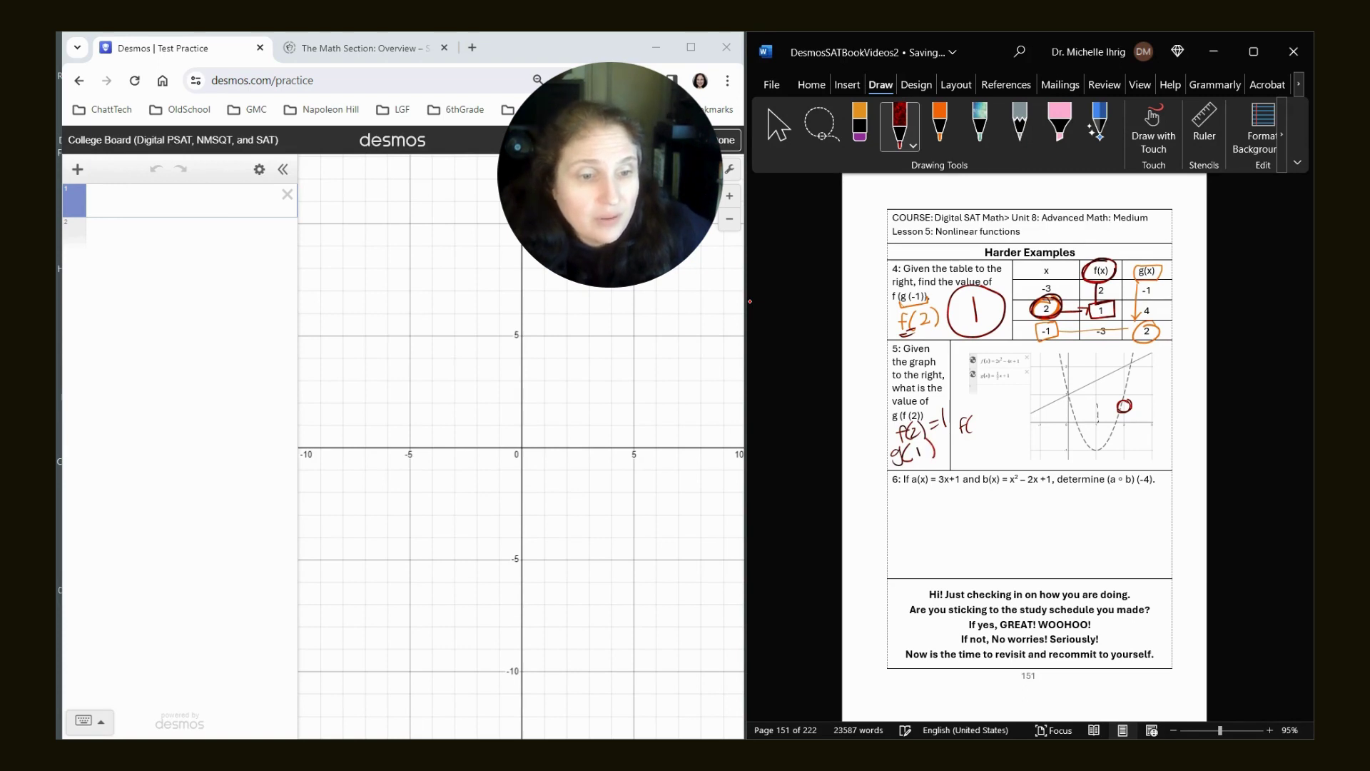
pyautogui.moveTo(1087, 376); pyautogui.dragTo(1098, 396)
pyautogui.moveTo(949, 430)
pyautogui.mouseDown()
pyautogui.moveTo(949, 454)
pyautogui.moveTo(963, 439)
pyautogui.moveTo(961, 453)
pyautogui.mouseUp()
pyautogui.moveTo(1087, 397); pyautogui.dragTo(1098, 407)
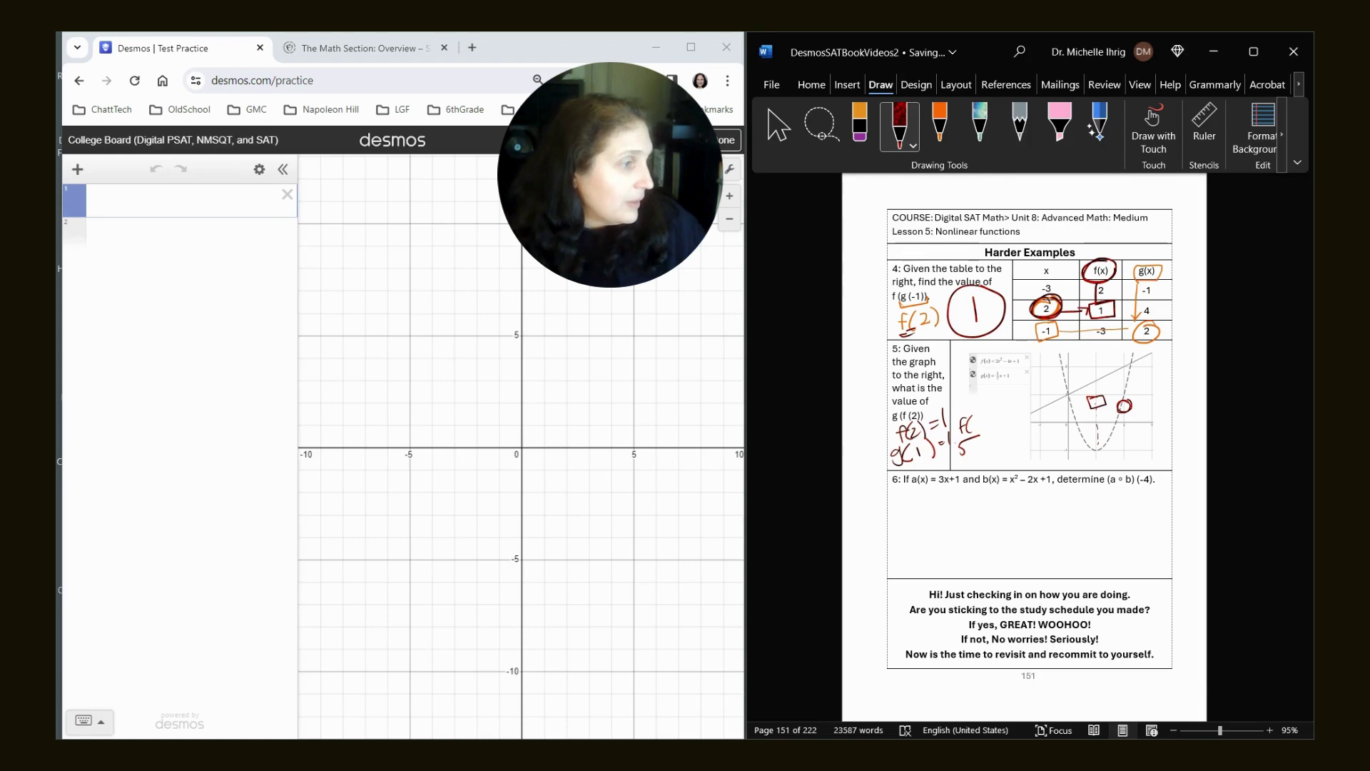
# Step: Enter f(x)=2x²−4x+1 on Desmos's first expression line
pyautogui.click(176, 204)
pyautogui.write('f(x)=')
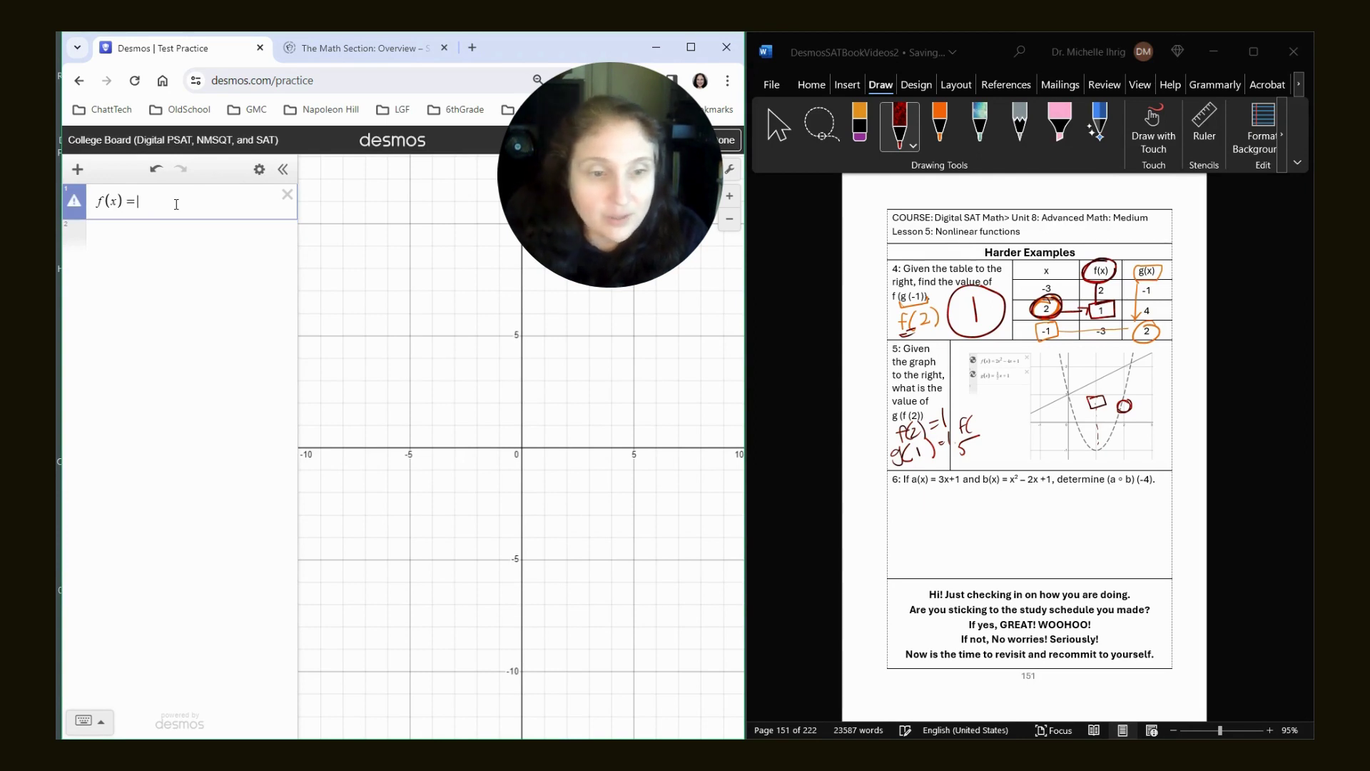
pyautogui.write('2x^2')
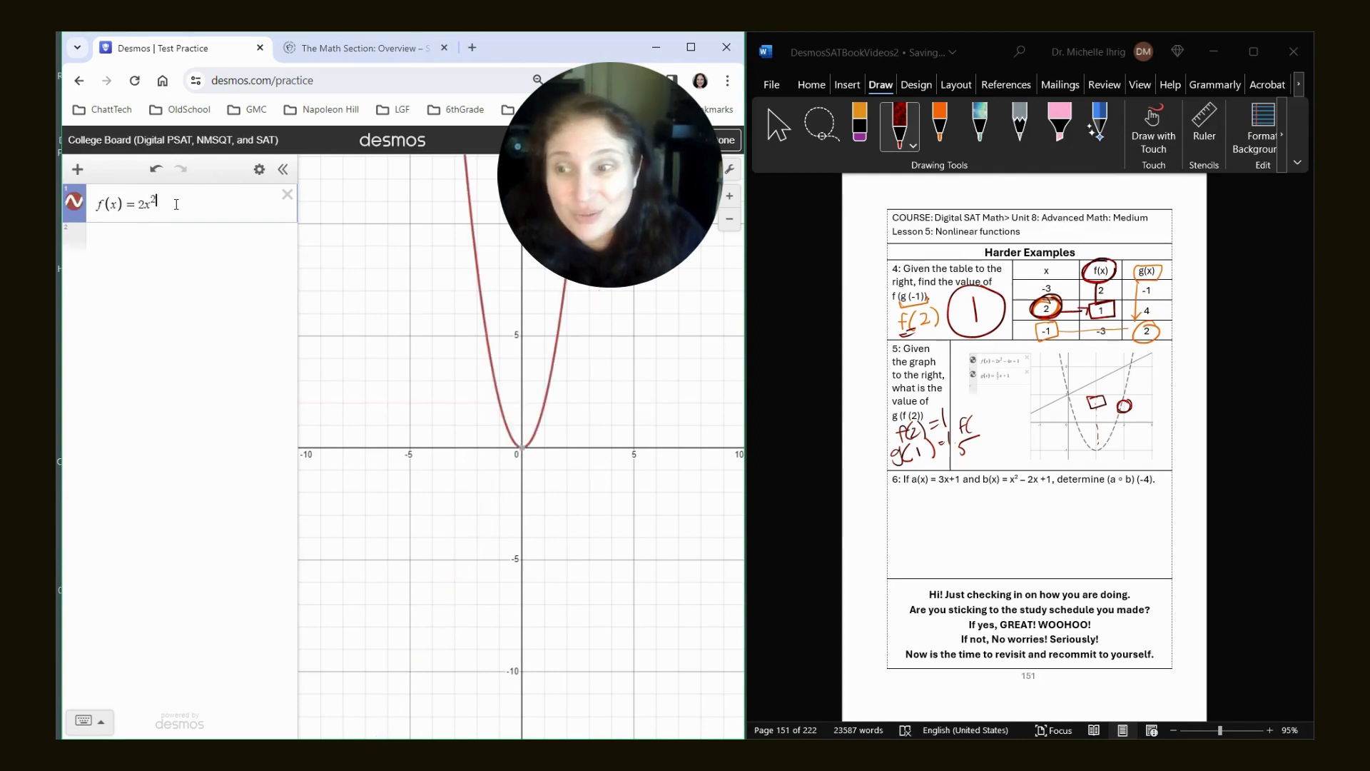
pyautogui.press('Right')
pyautogui.write('-4')
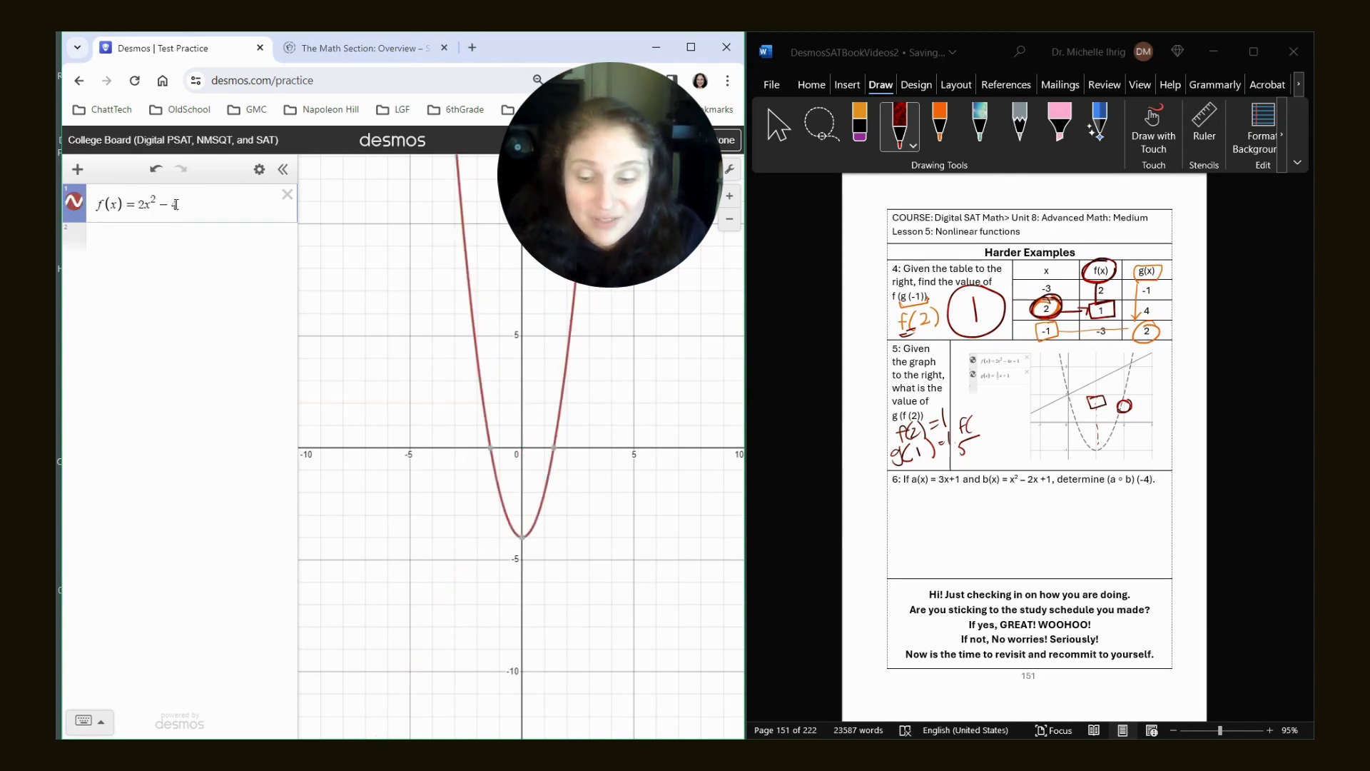
pyautogui.write('x+1')
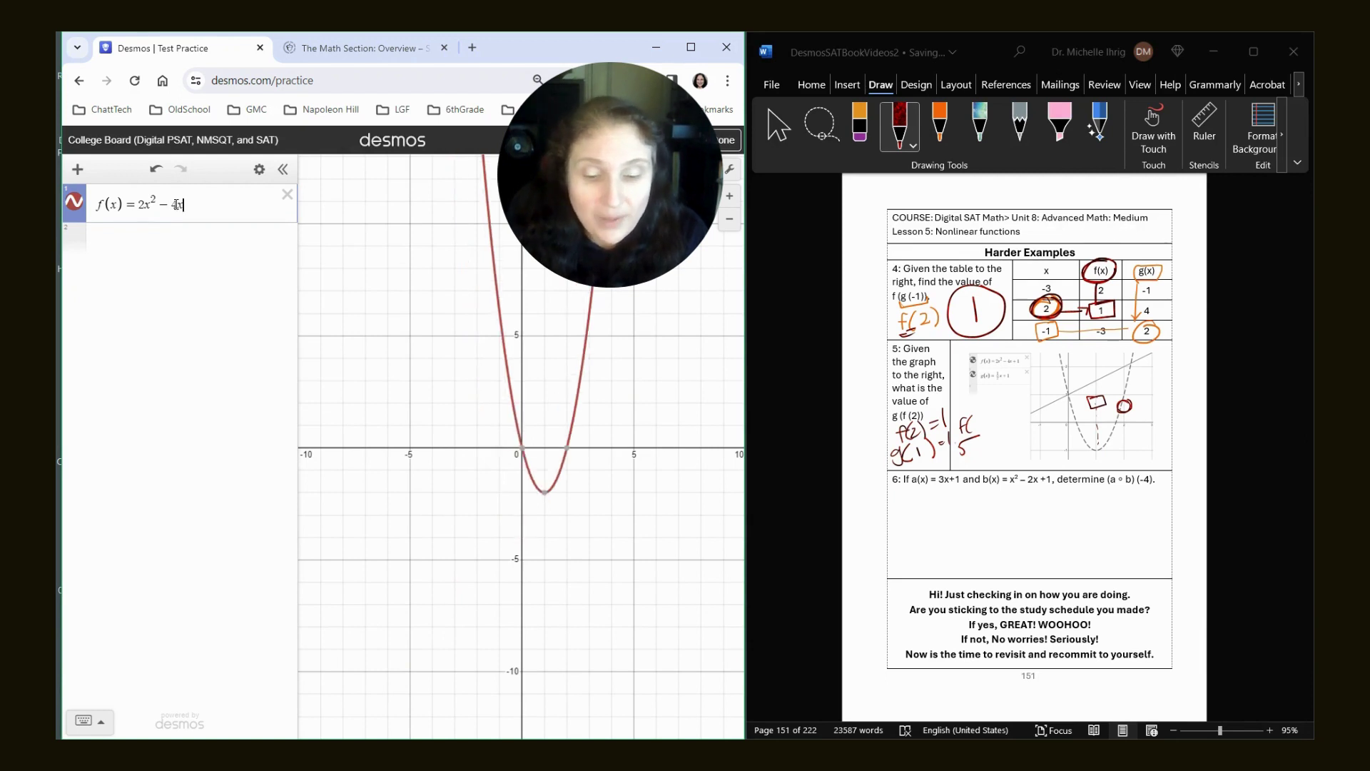
# Step: Add g(x)=½x+1 and evaluate g(f(2)) on the third line
pyautogui.press('Return')
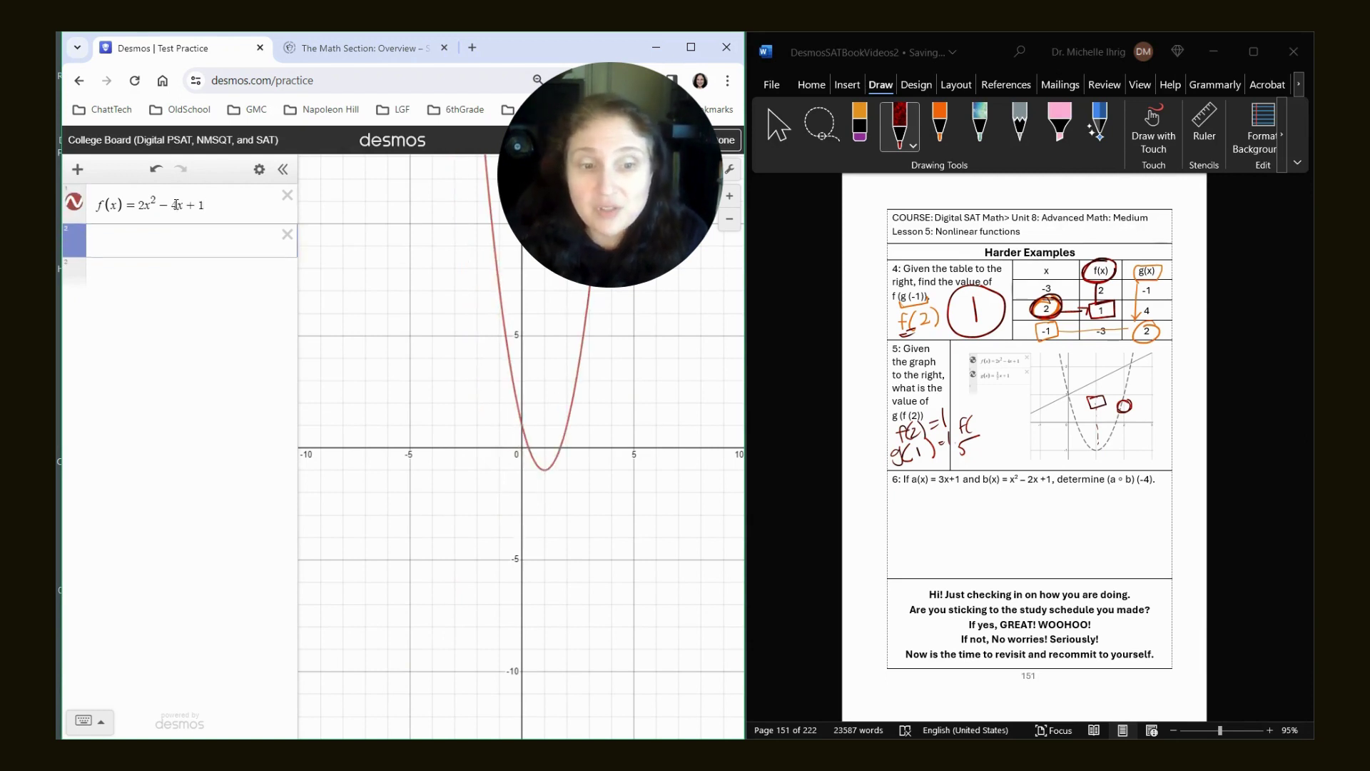
pyautogui.write('g(x)=')
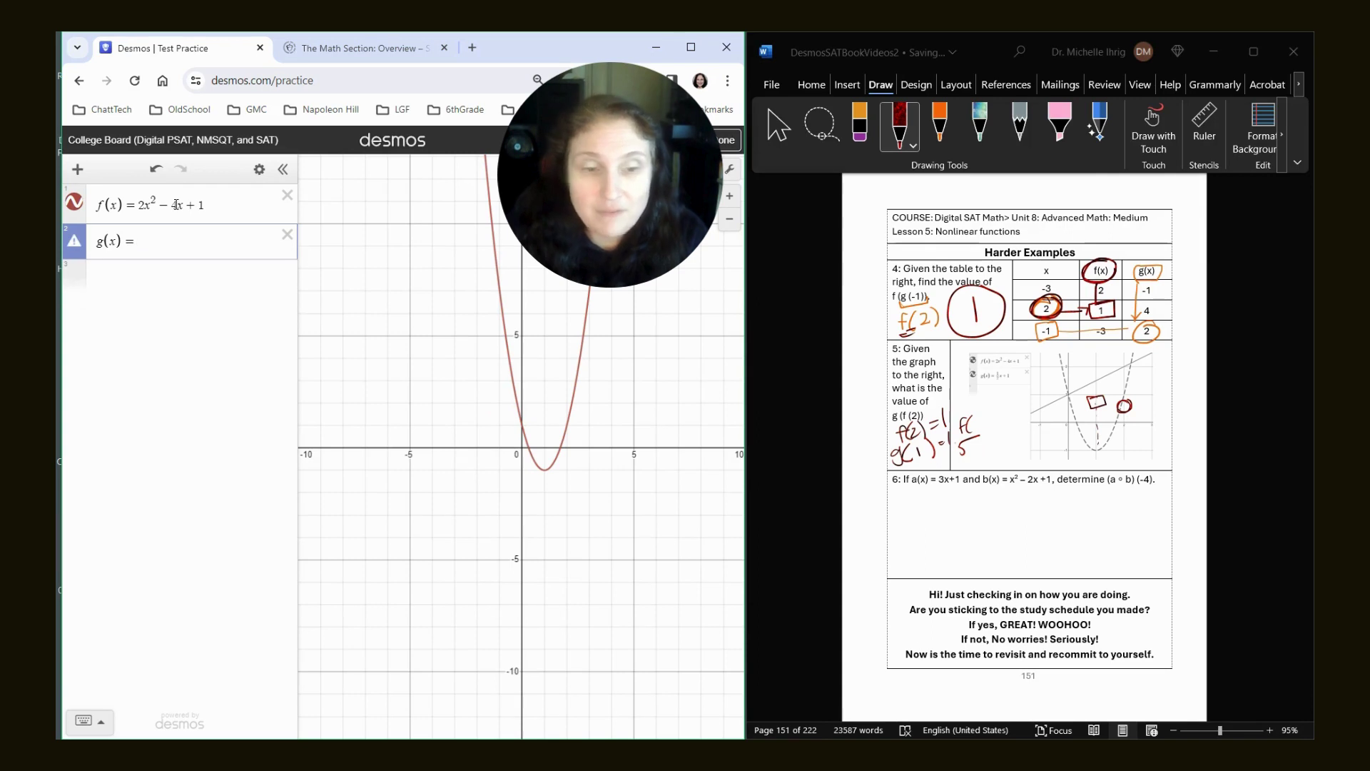
pyautogui.write('1/2')
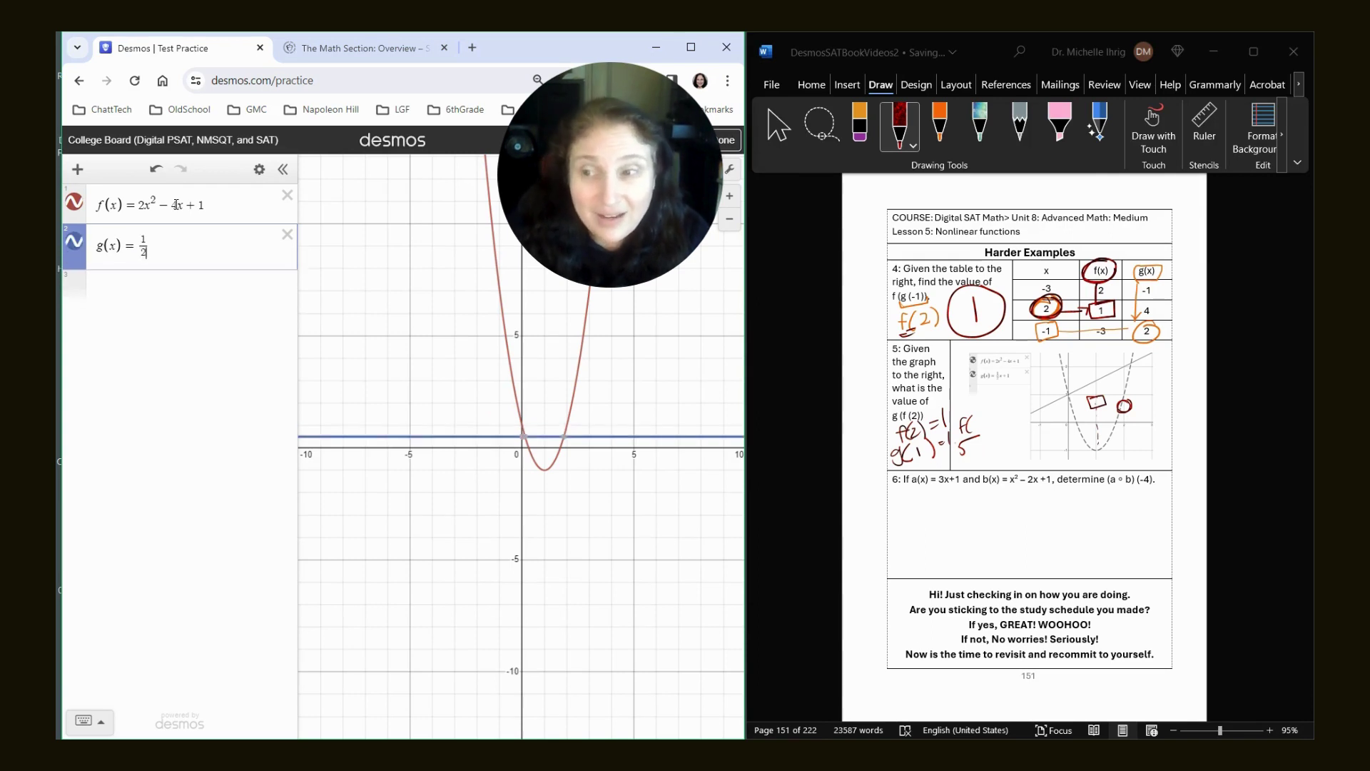
pyautogui.press('Right')
pyautogui.write('x+1')
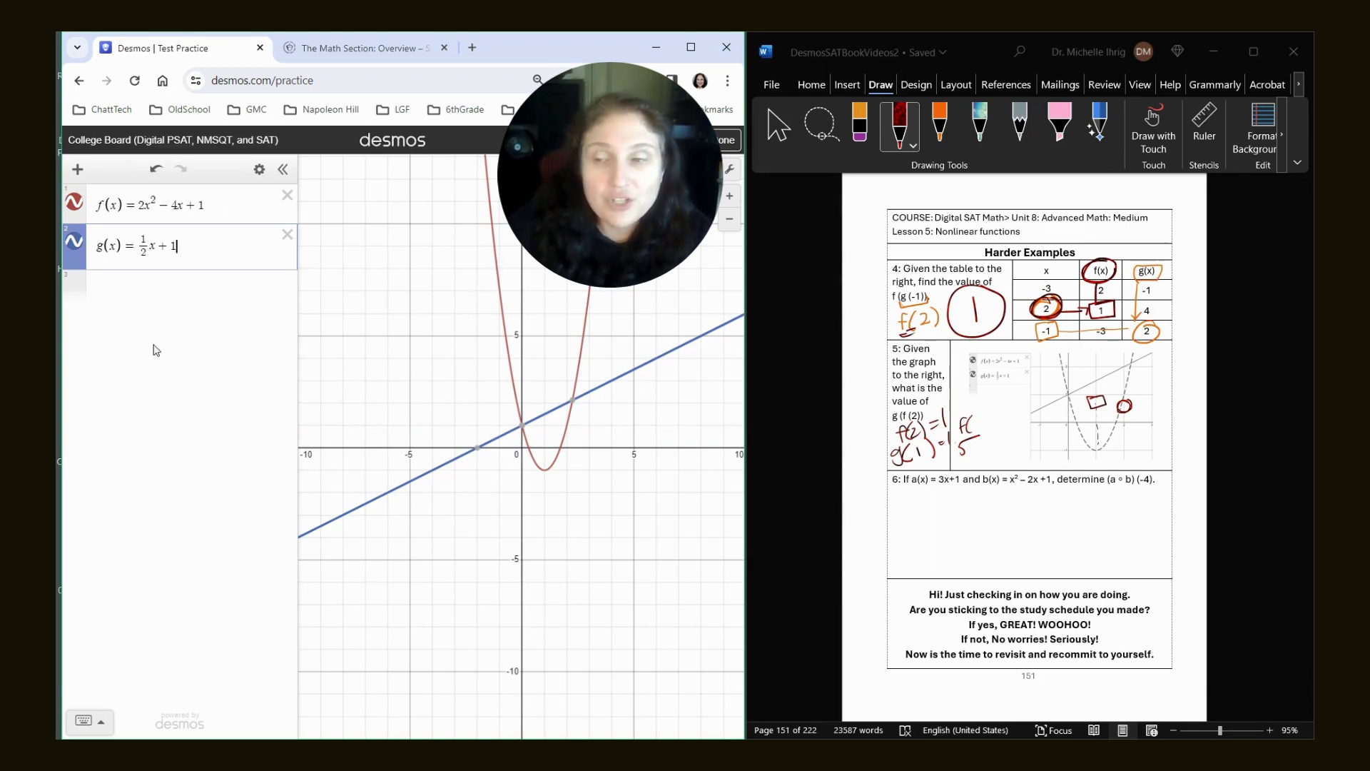
pyautogui.click(124, 291)
pyautogui.write('g(f(')
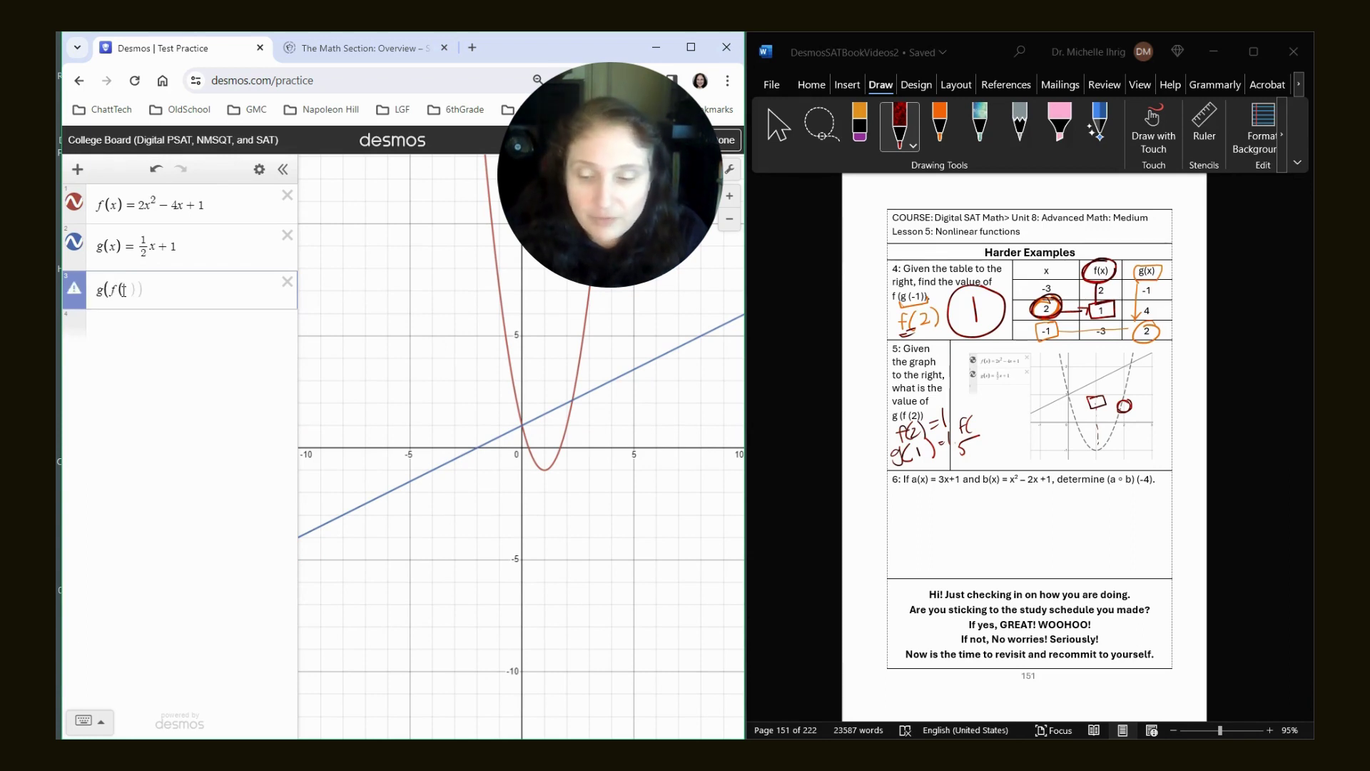
pyautogui.write('2))')
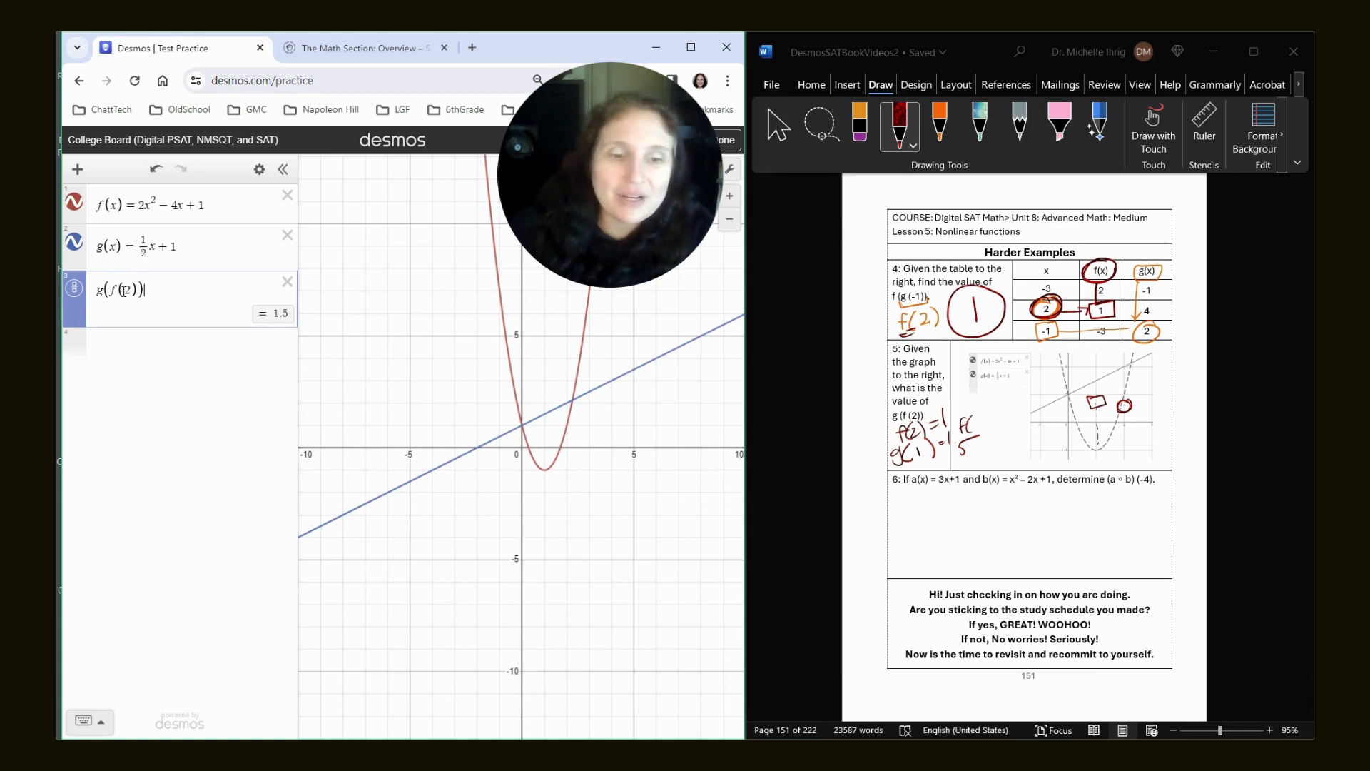
# Step: Delete the f, g and g(f(2)) expressions and enter a(x) = 3x + 1
pyautogui.click(285, 282)
pyautogui.click(281, 242)
pyautogui.click(287, 195)
pyautogui.write('a(x) = ')
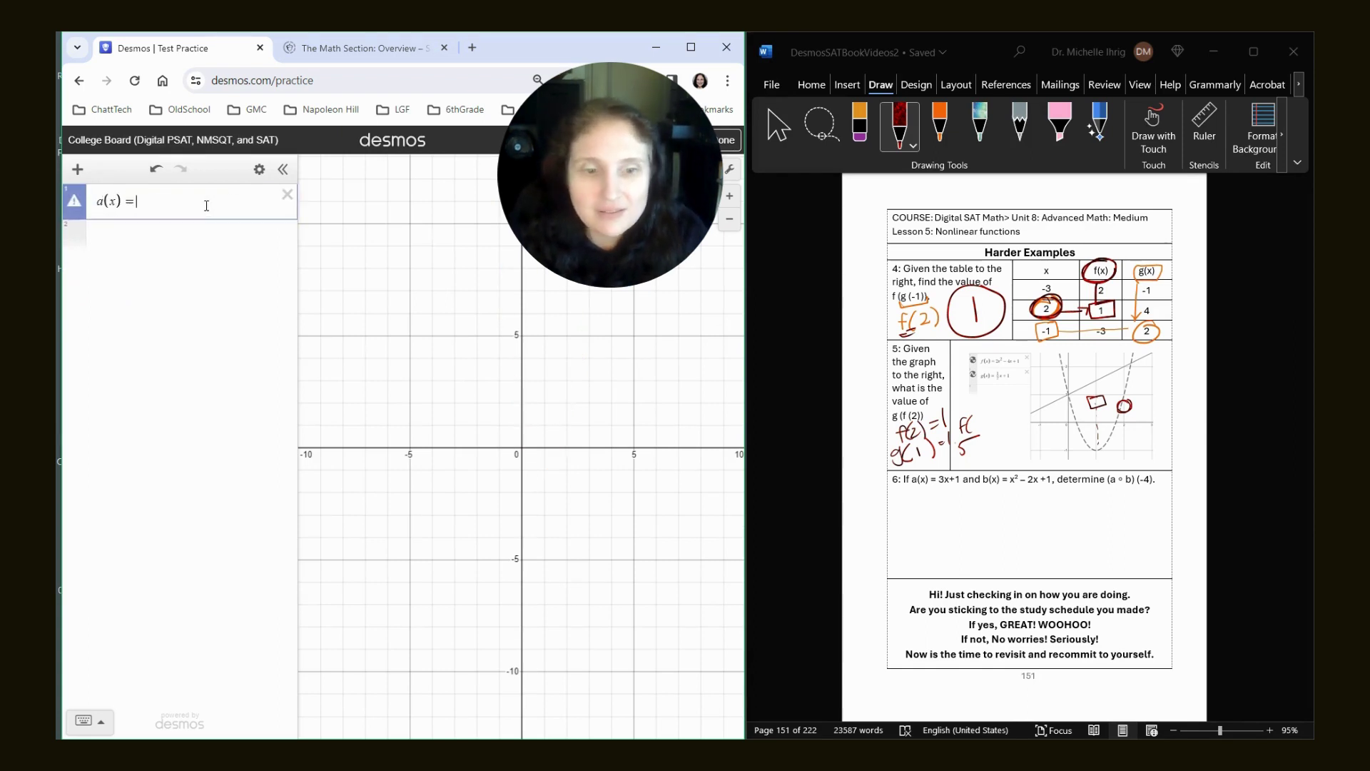
pyautogui.write('3x + 1')
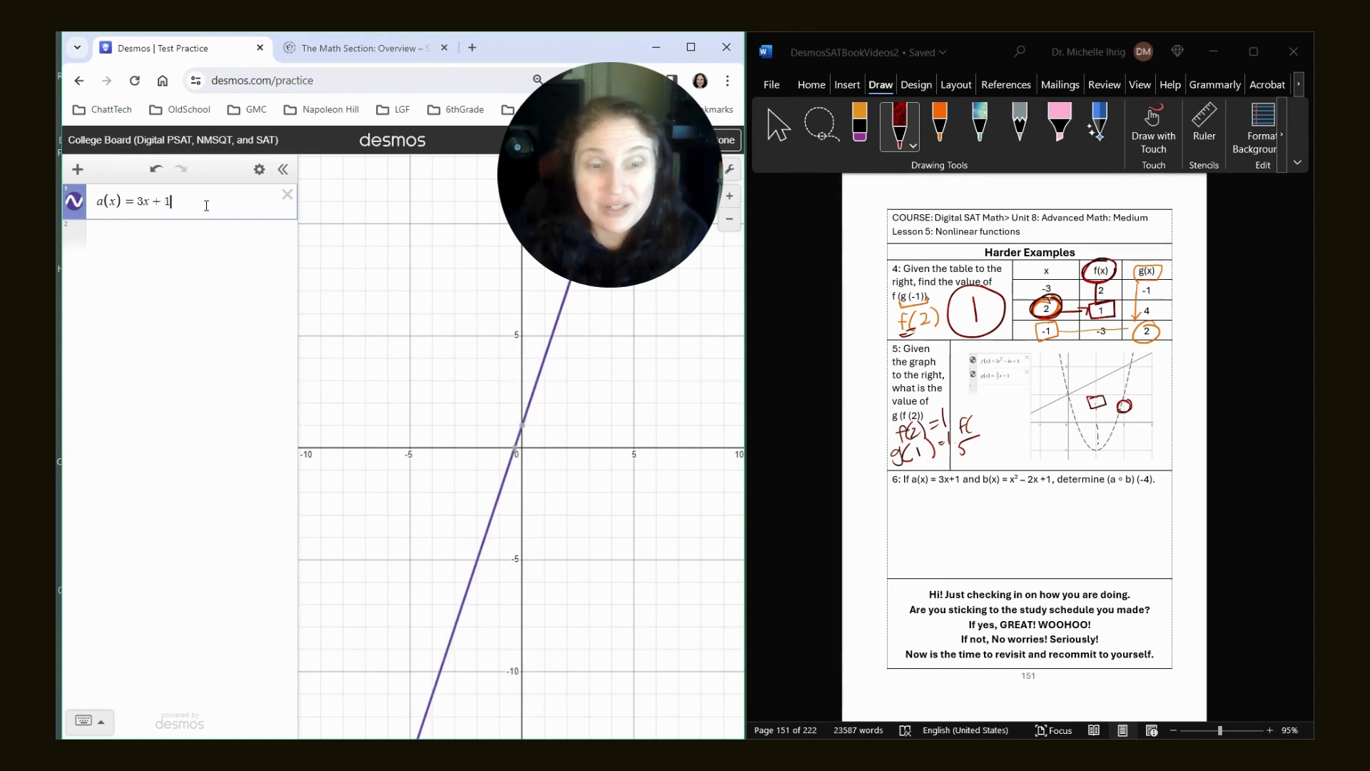
# Step: Add b(x)=x²−2x+1 and evaluate a(b(-4)) on a new line
pyautogui.press('Return')
pyautogui.write('b(x)')
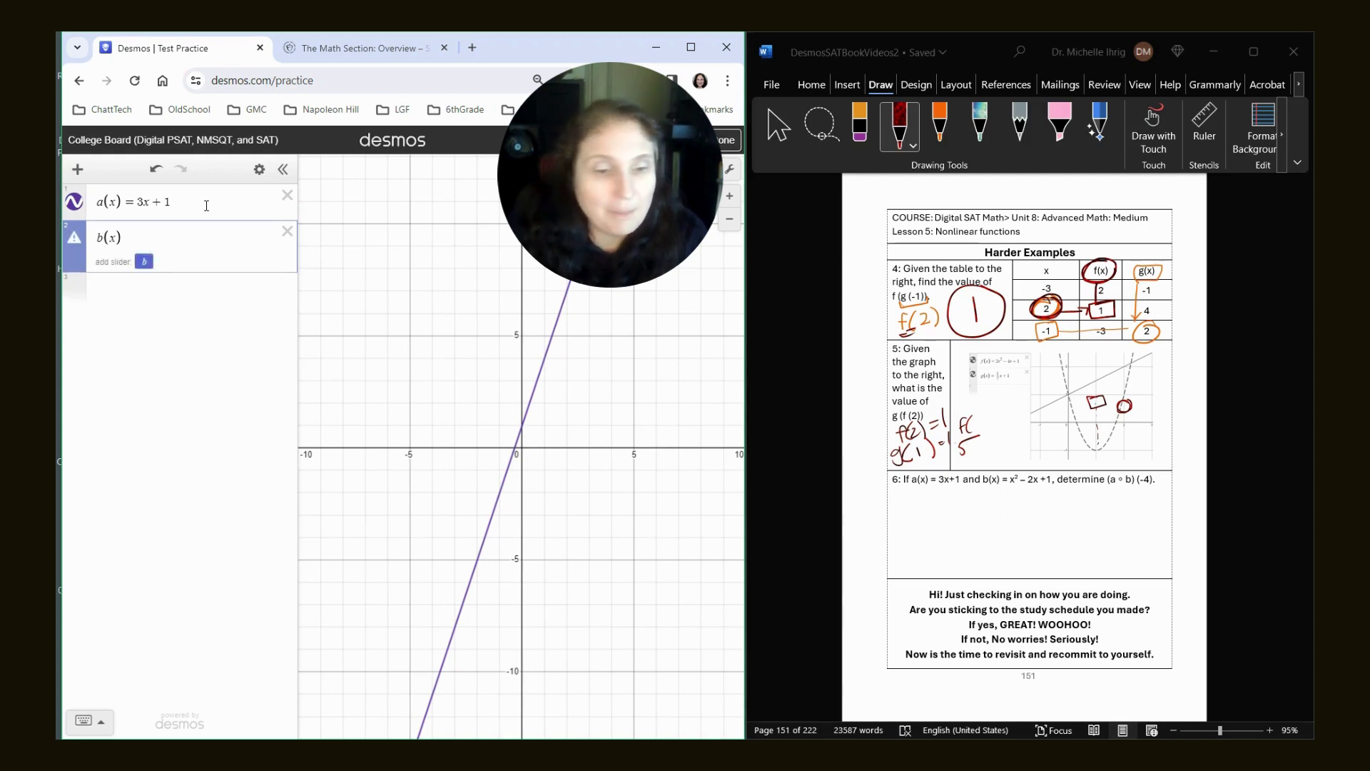
pyautogui.write('=x')
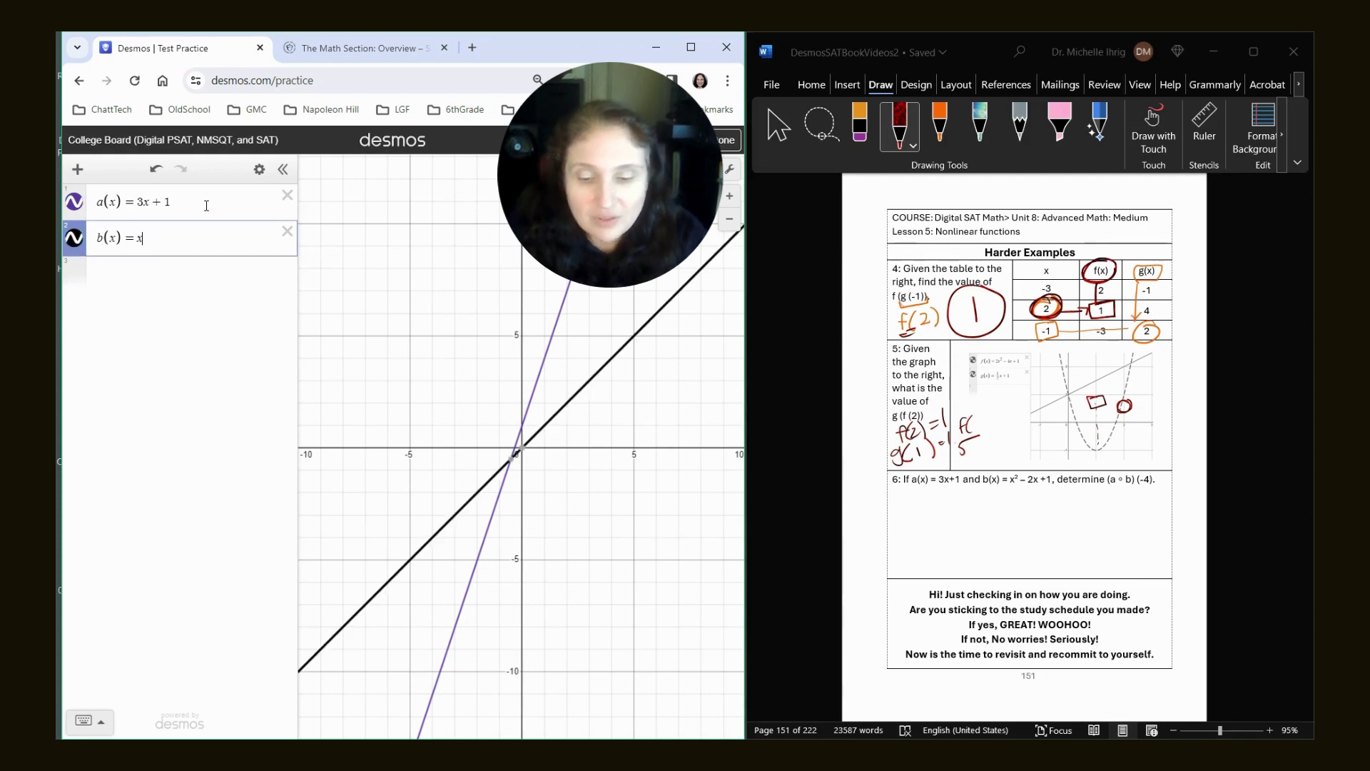
pyautogui.write('^2')
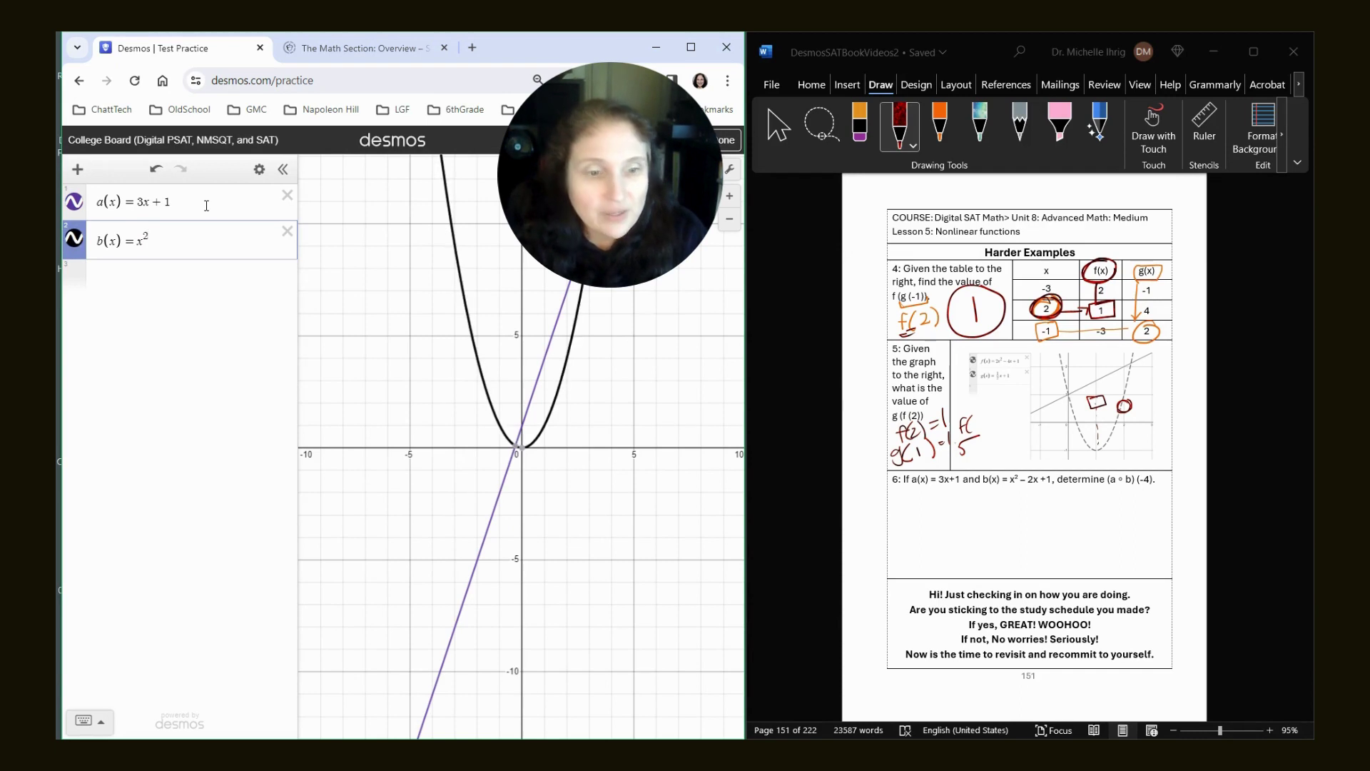
pyautogui.press('Right')
pyautogui.write('-2x')
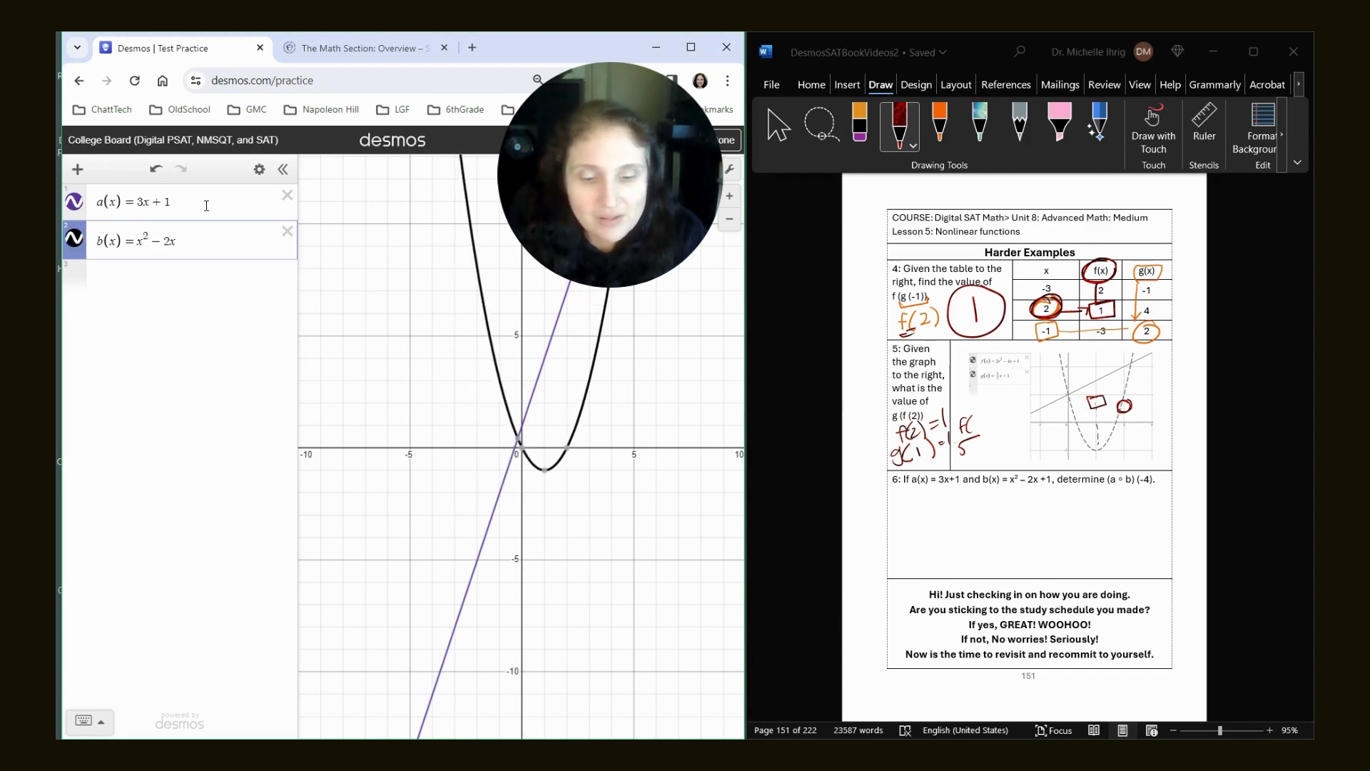
pyautogui.write('+1')
pyautogui.press('Return')
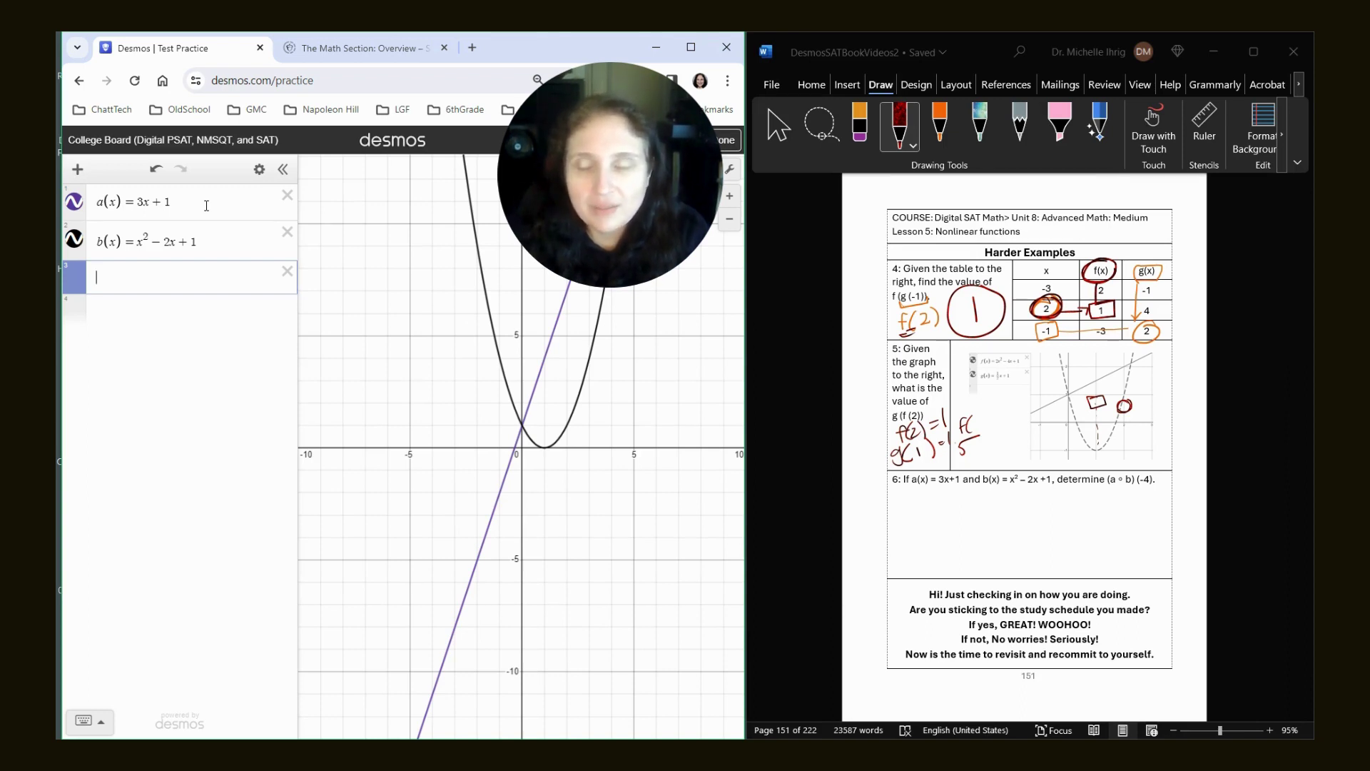
pyautogui.write('a')
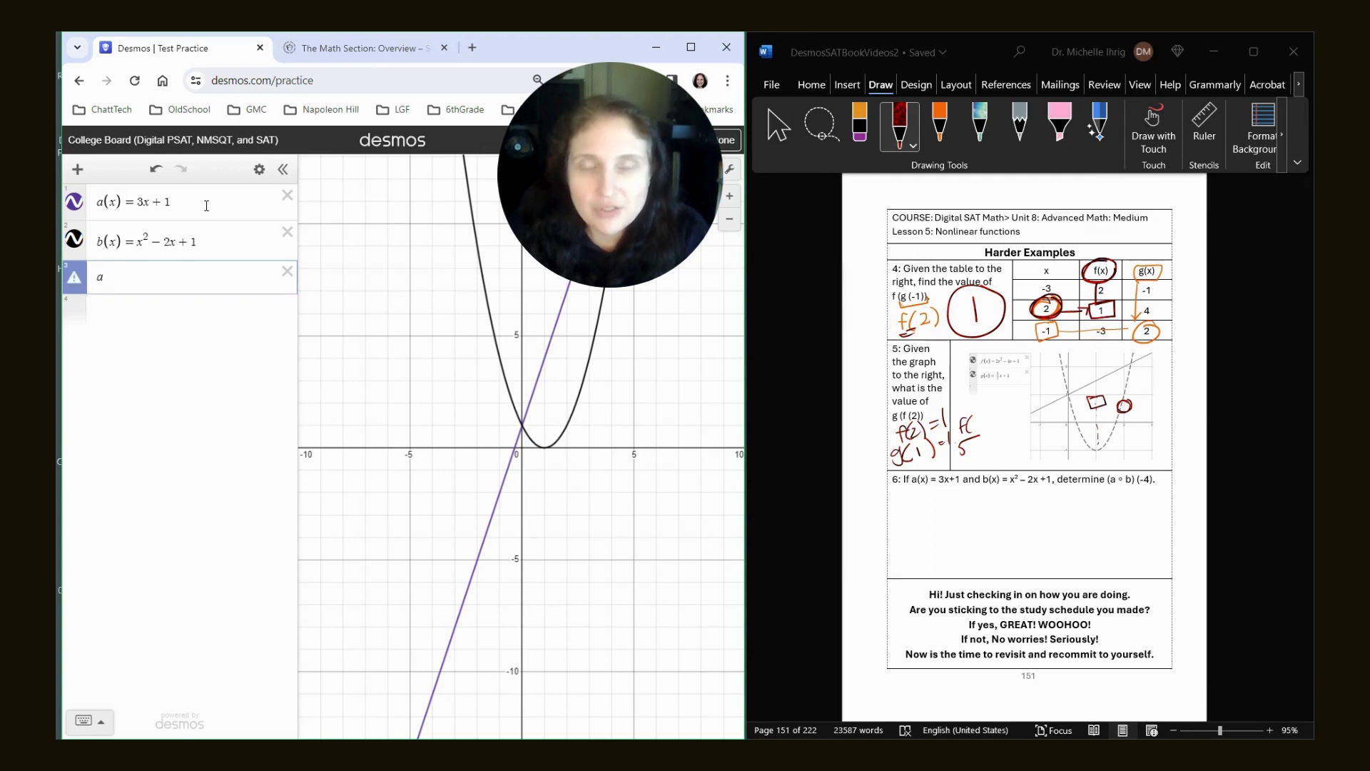
pyautogui.write('(')
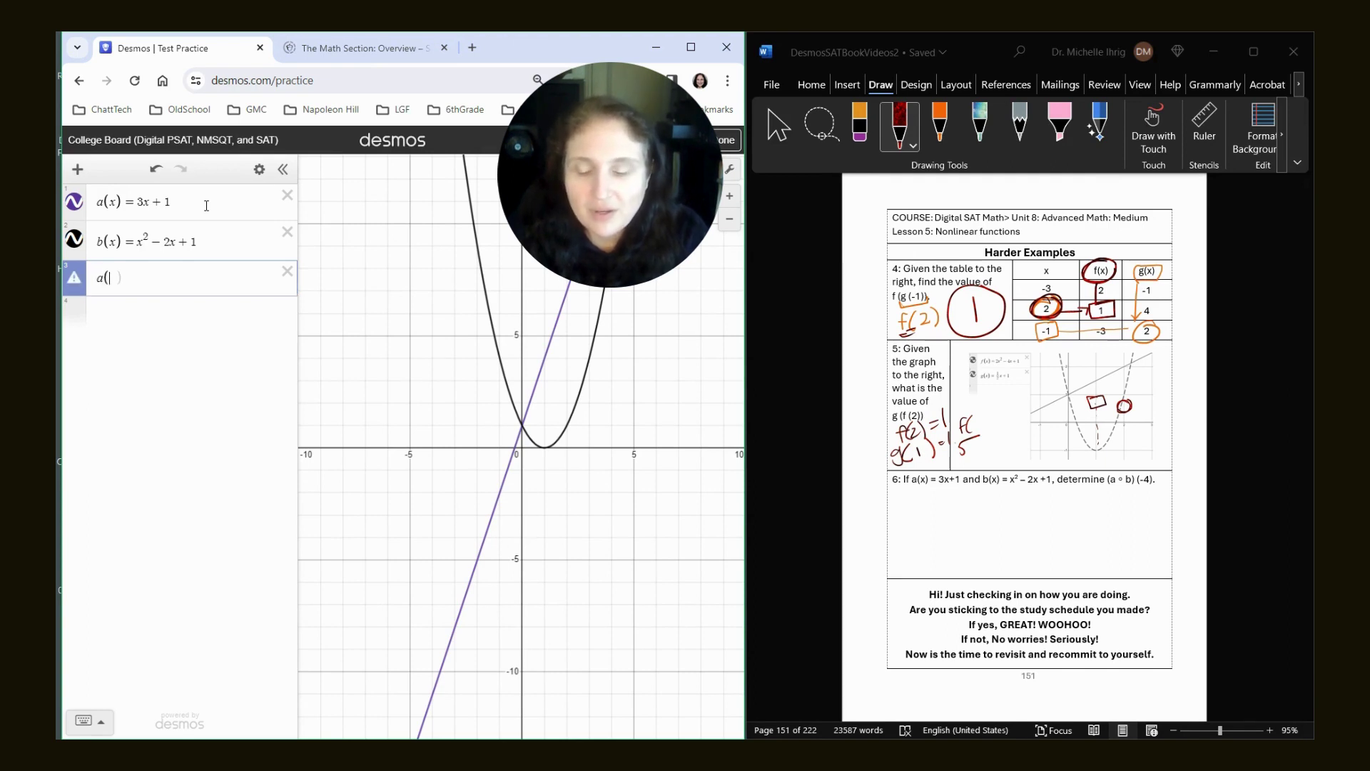
pyautogui.write('b(-')
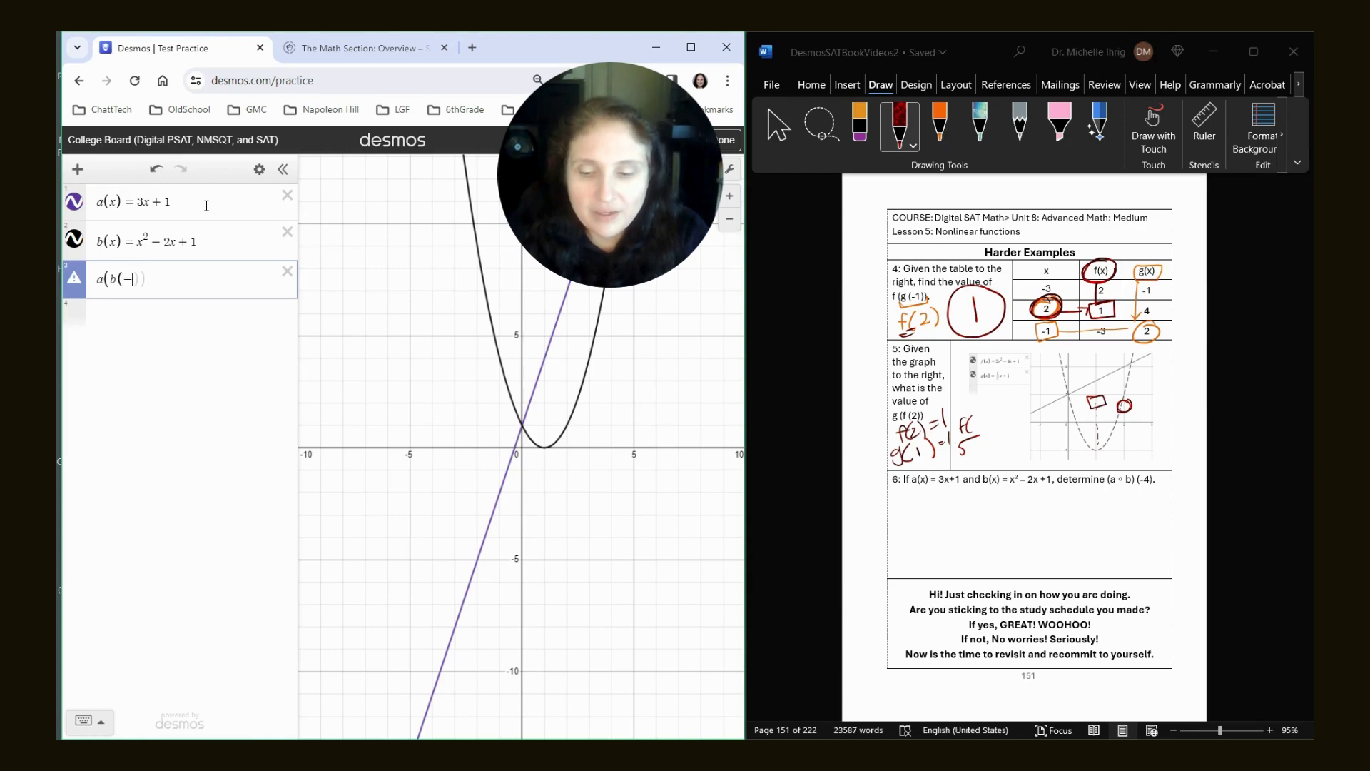
pyautogui.write('4))')
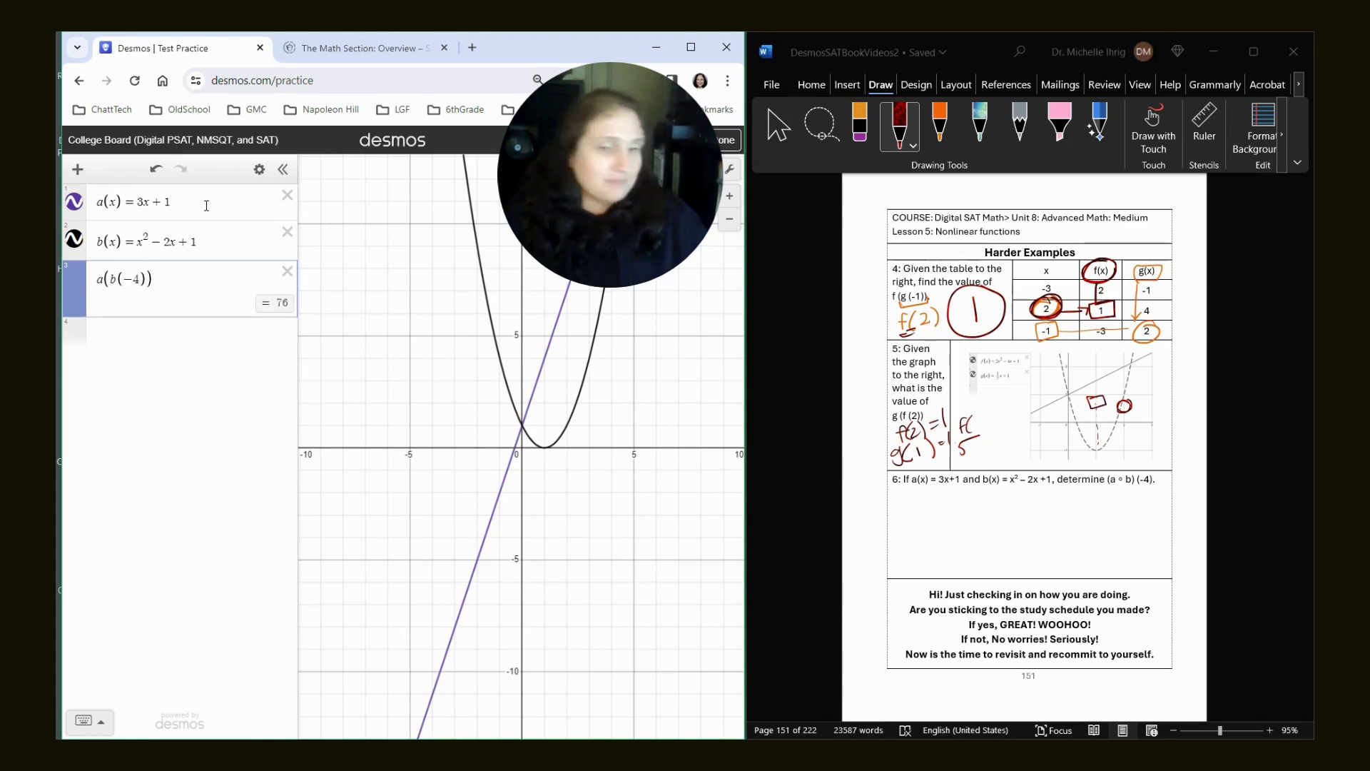
# Step: Handwrite the answer 76 in ink beneath question 6
pyautogui.moveTo(1001, 511)
pyautogui.mouseDown()
pyautogui.moveTo(1007, 540)
pyautogui.moveTo(1022, 528)
pyautogui.mouseUp()
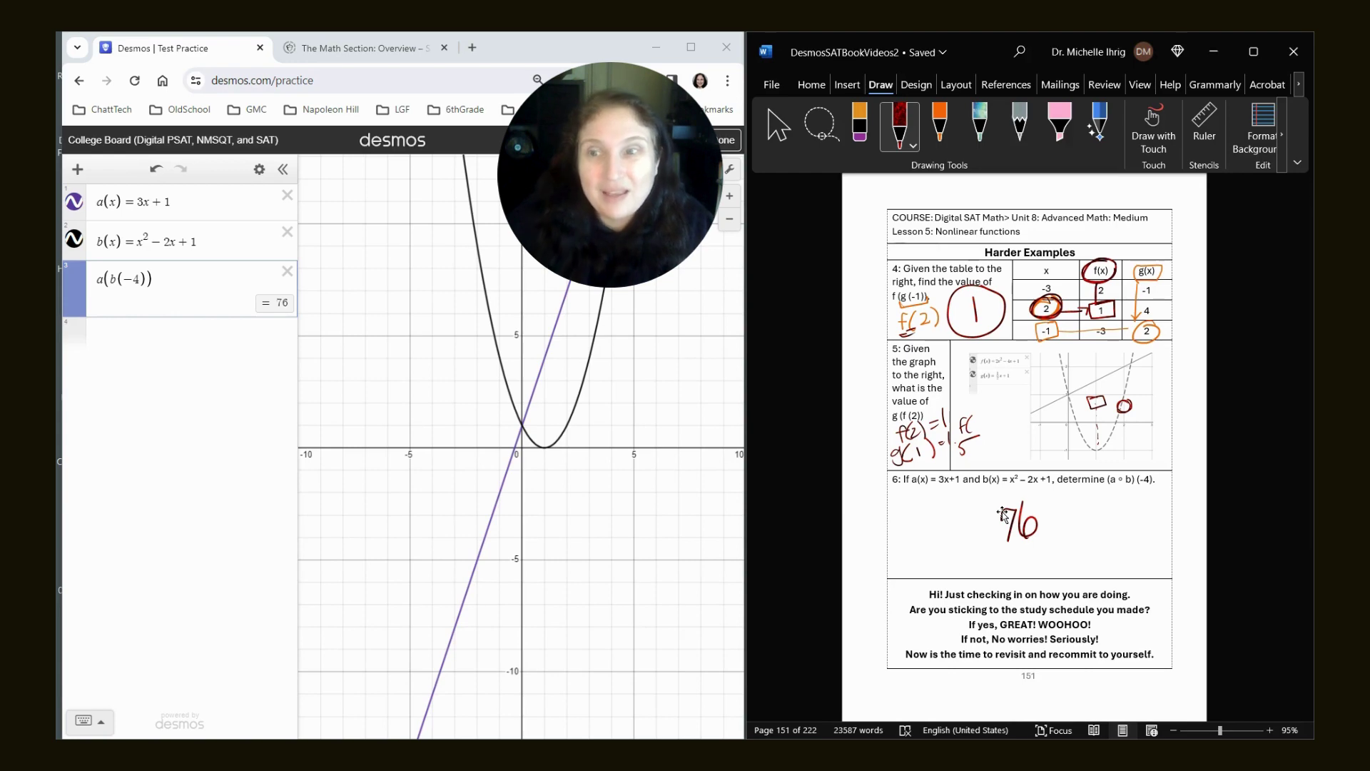
# Step: Switch to 'The Math Section: Overview' page and scroll down to the Types of Math Tested table
pyautogui.click(357, 48)
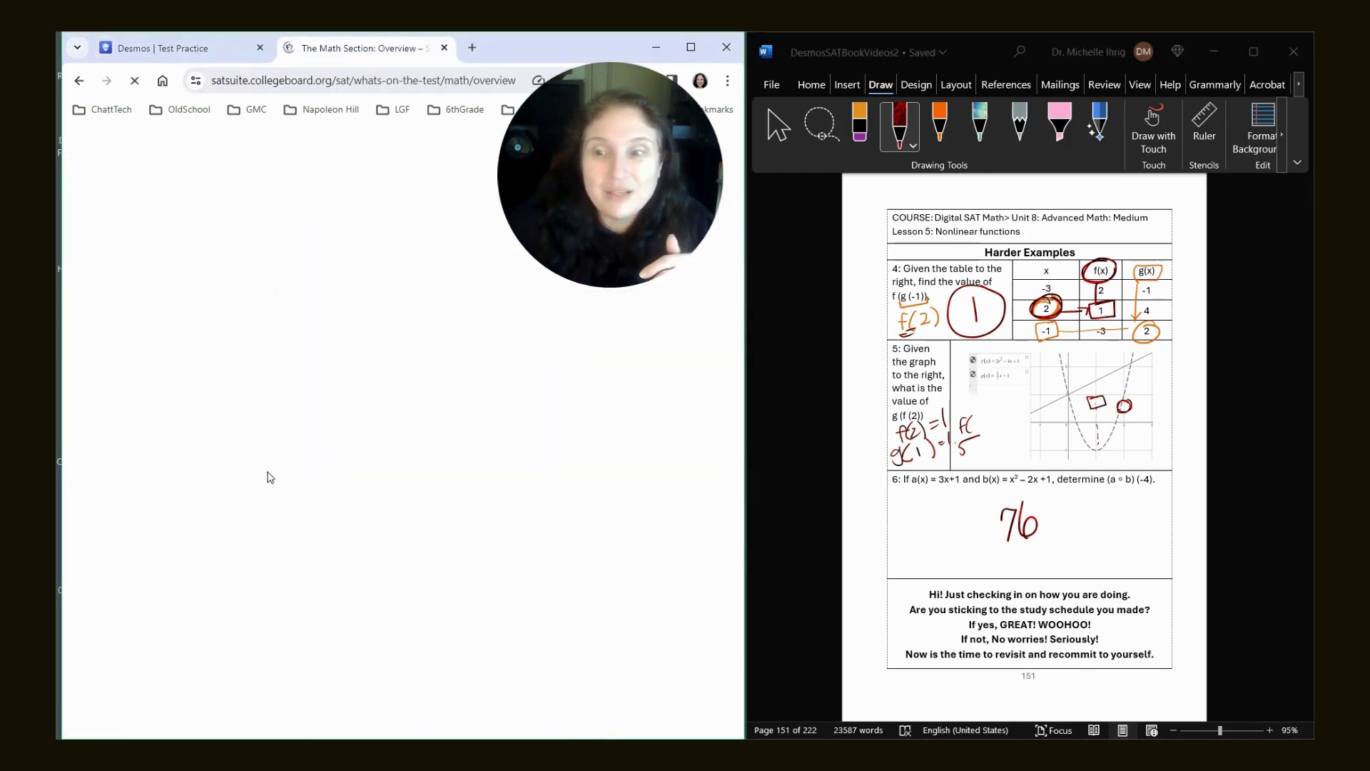
pyautogui.scroll(-3, 315, 475)
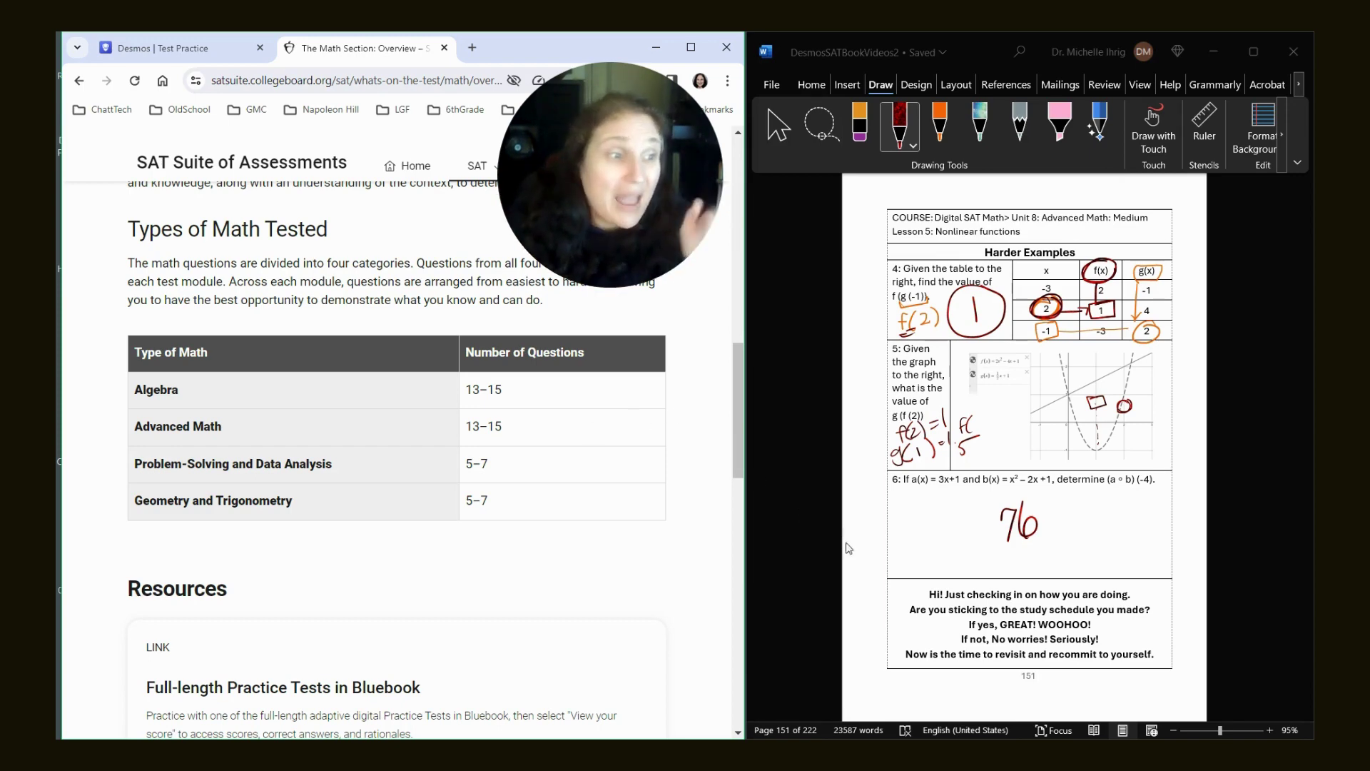
pyautogui.scroll(-7, 848, 548)
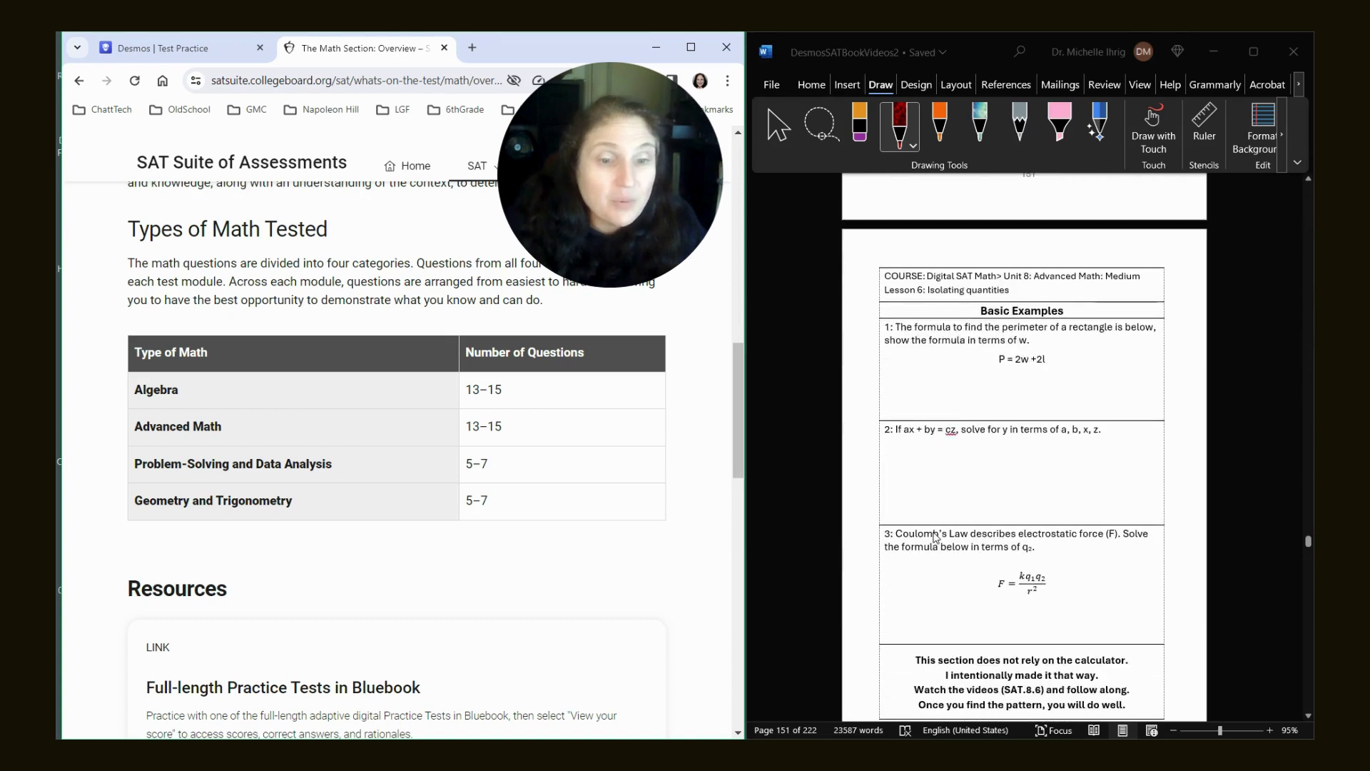
pyautogui.scroll(-1, 935, 536)
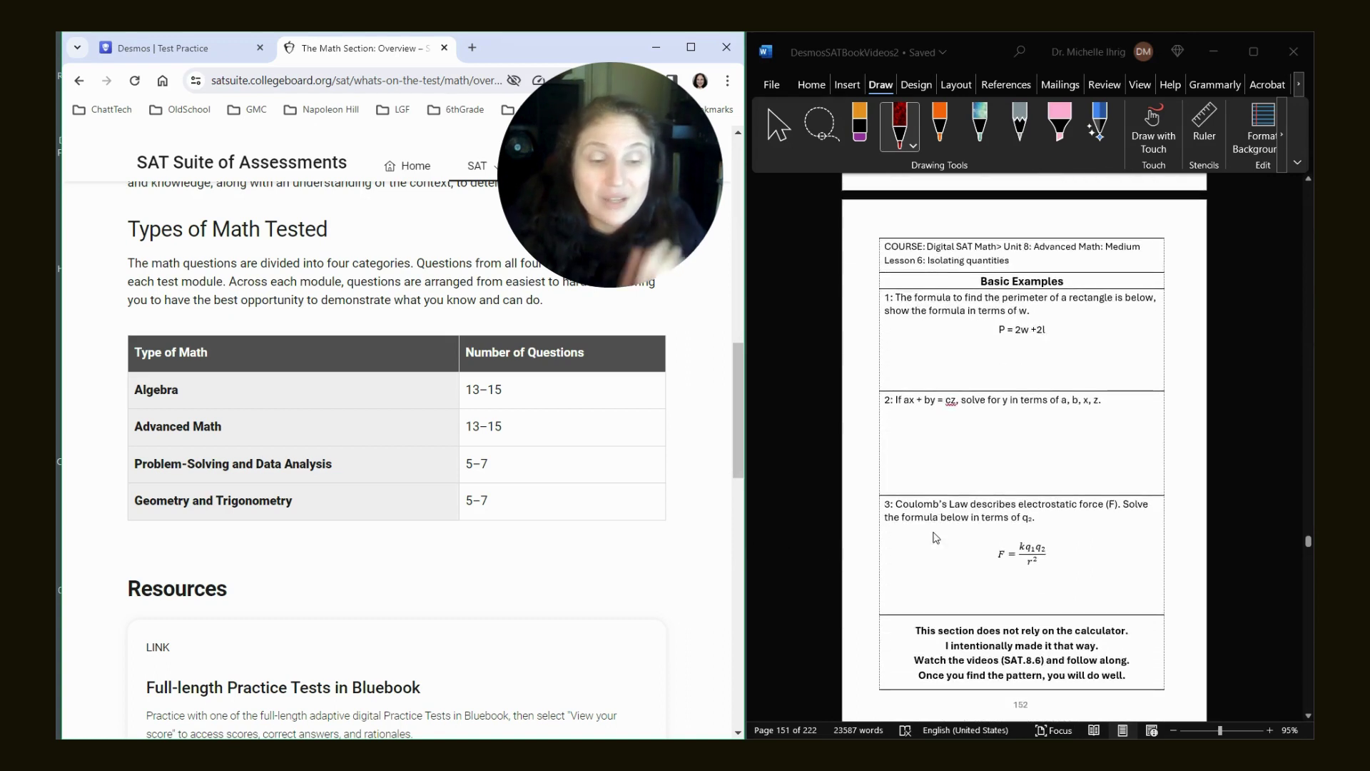